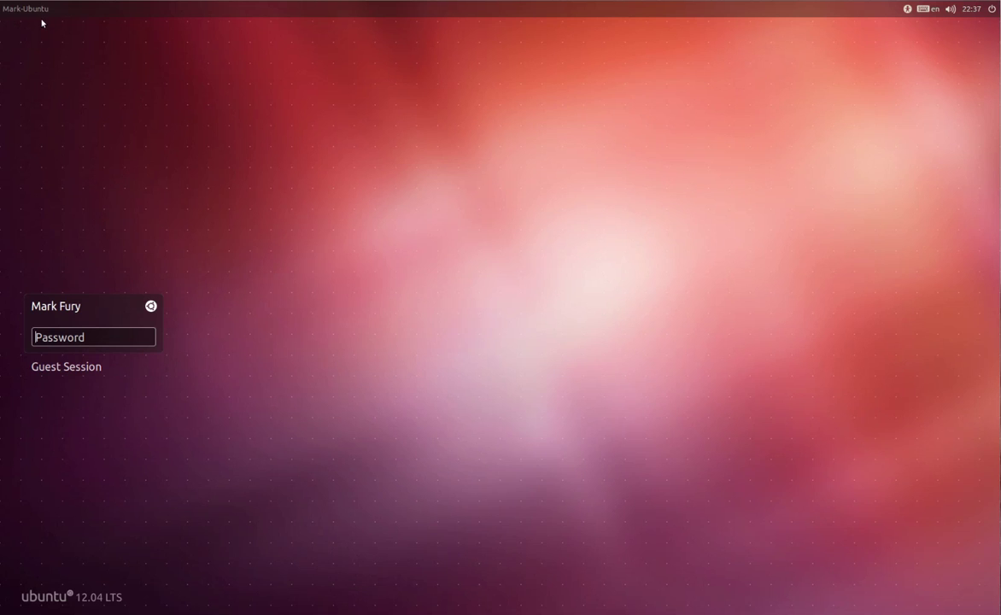
# Step: Check the accessibility and power menus, then select Guest Session on the login screen
pyautogui.click(907, 15)
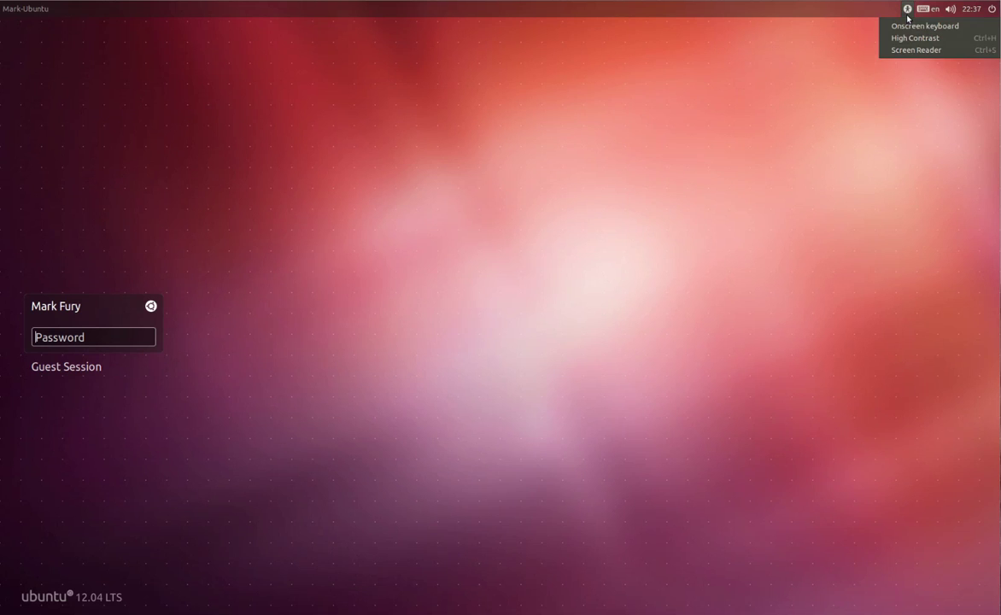
pyautogui.moveTo(919, 17)
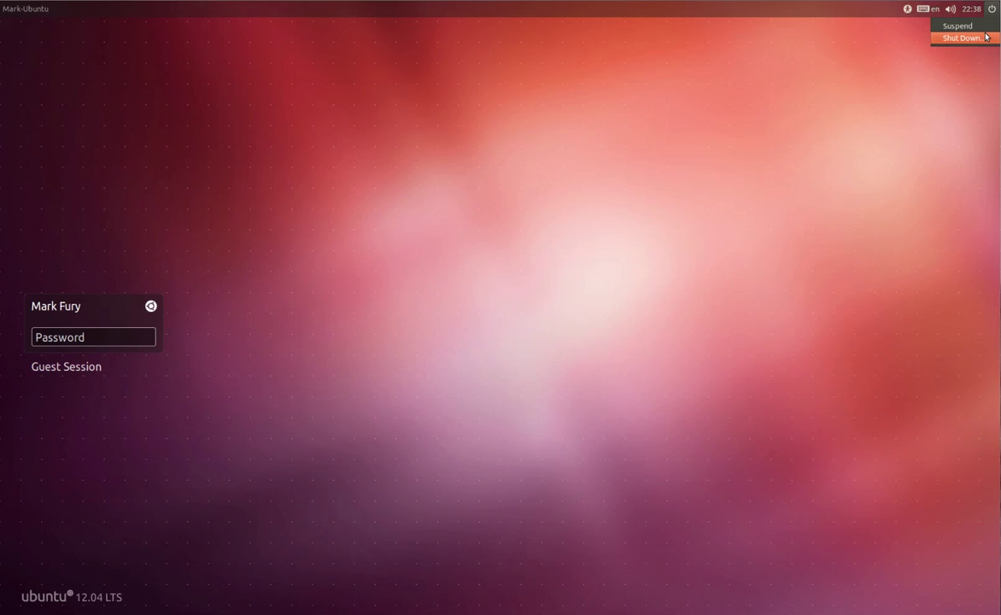
pyautogui.click(541, 249)
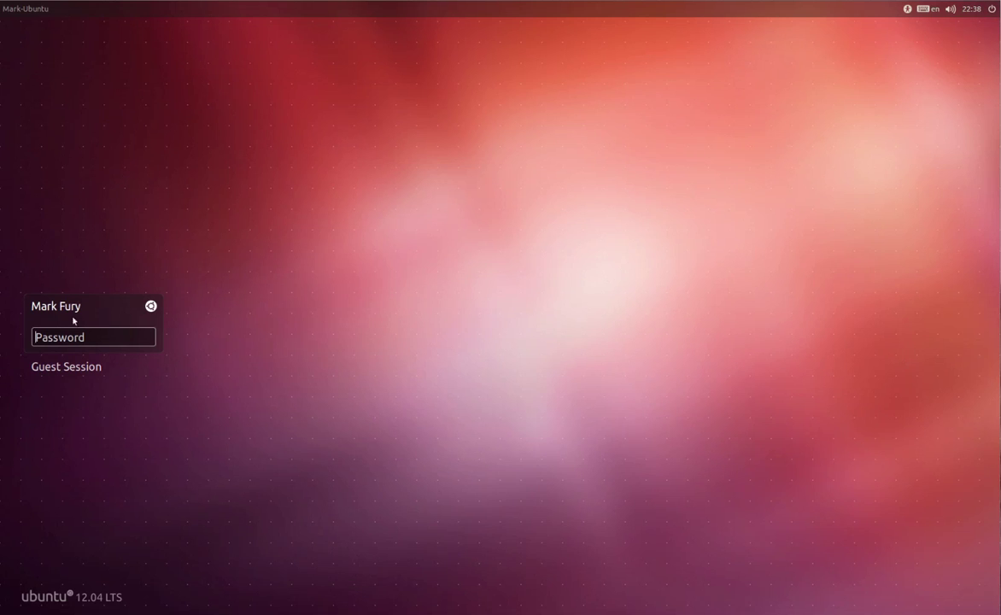
pyautogui.click(55, 366)
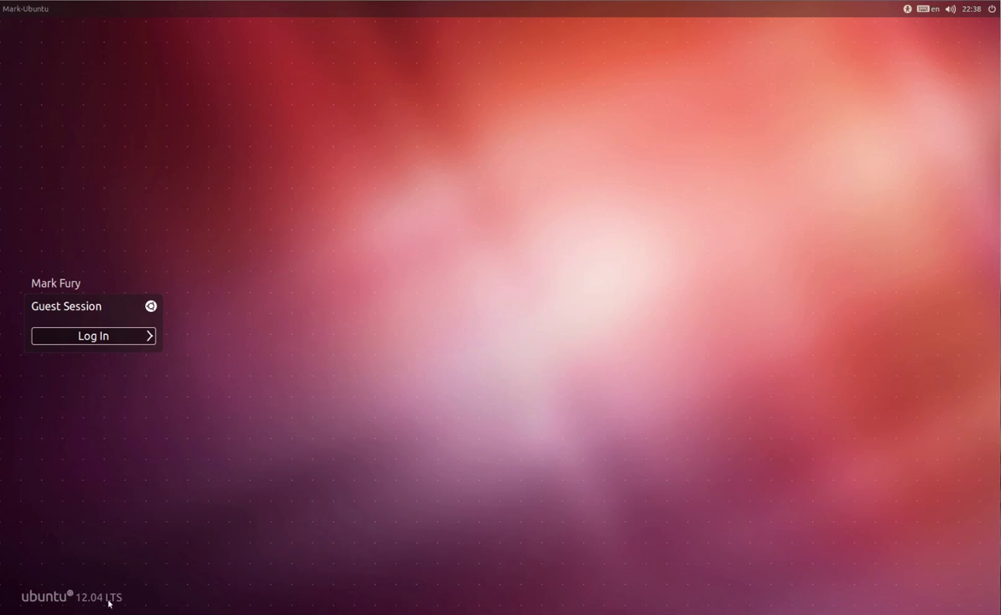
# Step: Log in to the user account with its password, then open and close the Dash
pyautogui.click(64, 285)
pyautogui.write('*******')
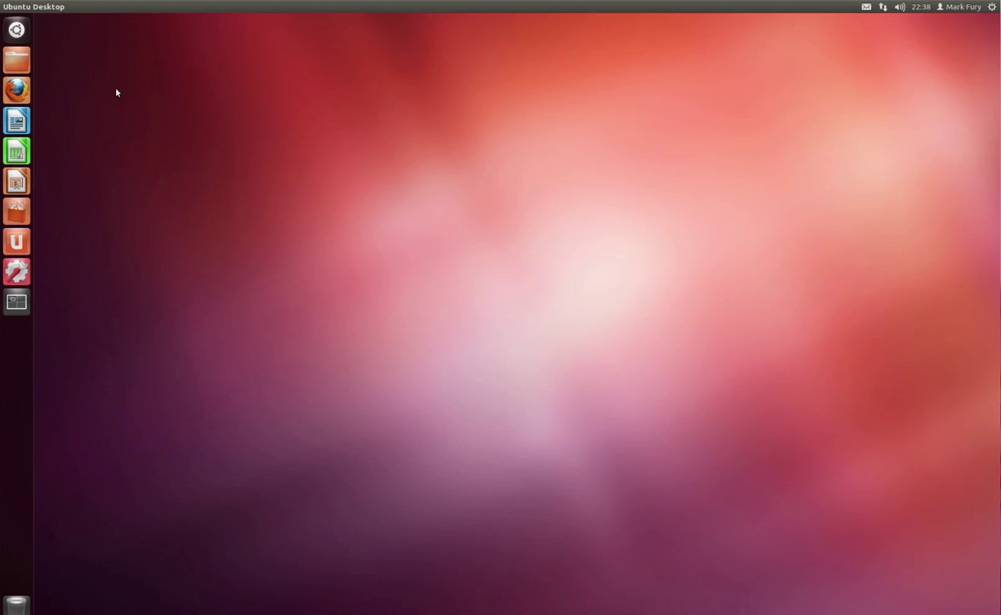
pyautogui.click(16, 30)
pyautogui.click(17, 29)
# Step: Open the Home Folder and view the Desktop, Documents and Downloads folders
pyautogui.click(16, 60)
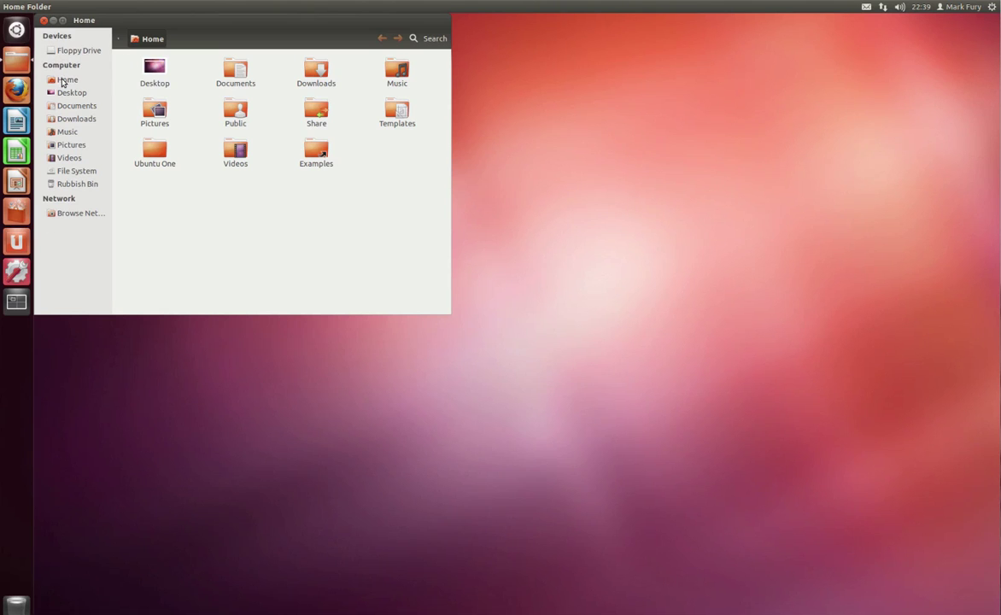
pyautogui.click(66, 91)
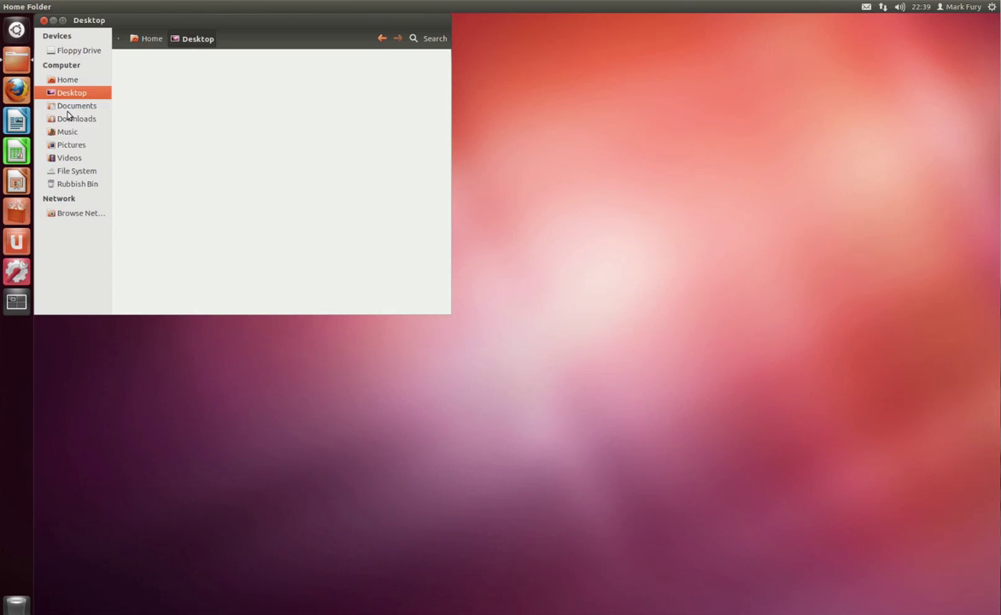
pyautogui.click(68, 109)
pyautogui.click(68, 120)
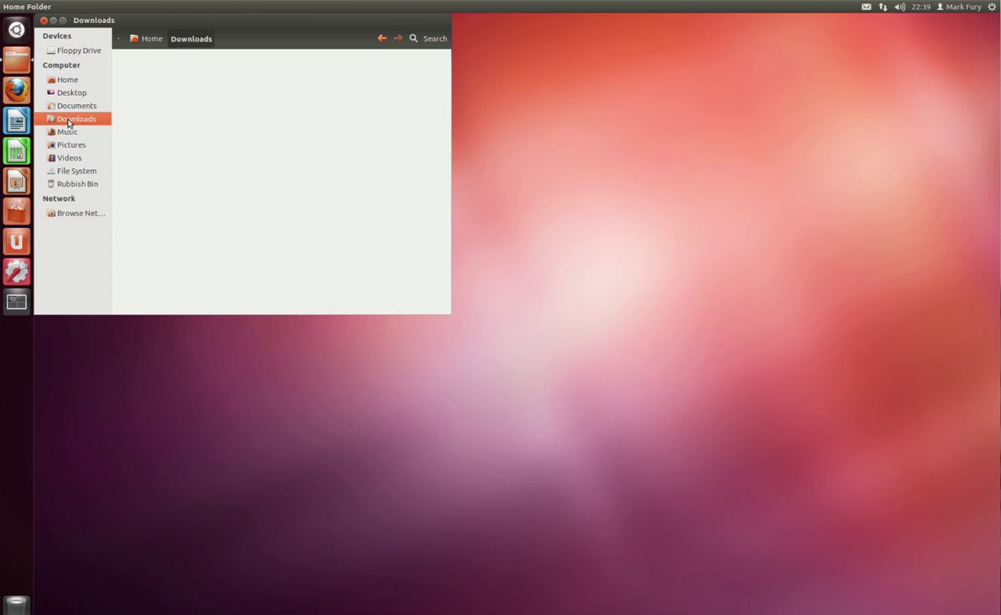
# Step: Close the file manager, launch Firefox, check About Firefox for version 11.0, then close Firefox
pyautogui.click(44, 19)
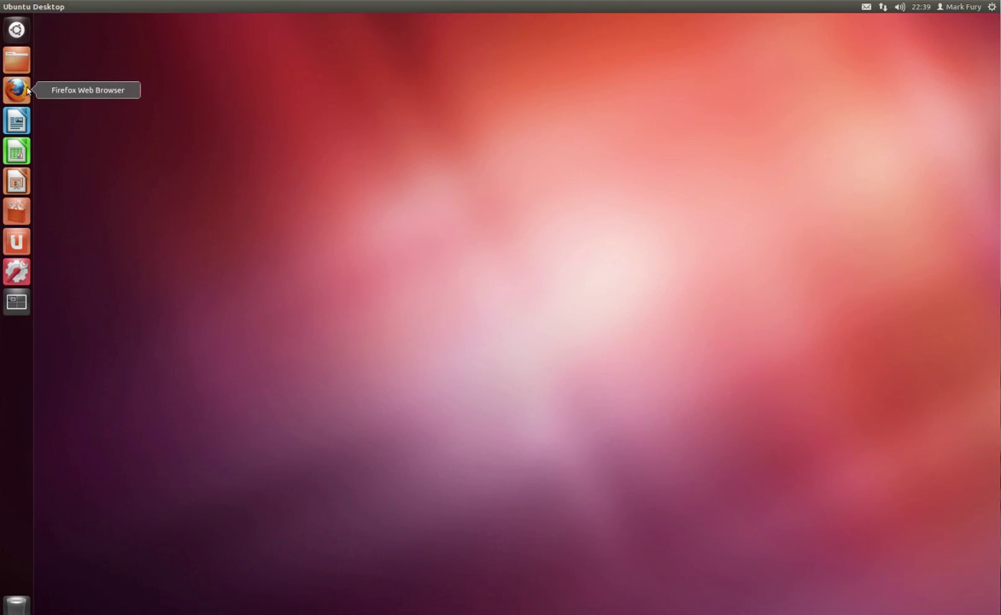
pyautogui.click(17, 89)
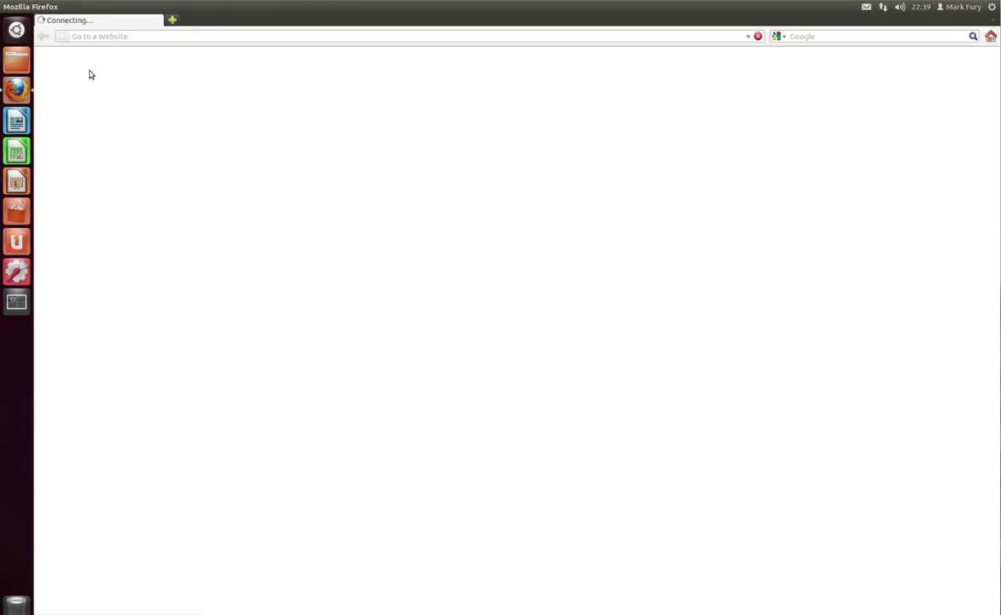
pyautogui.click(211, 7)
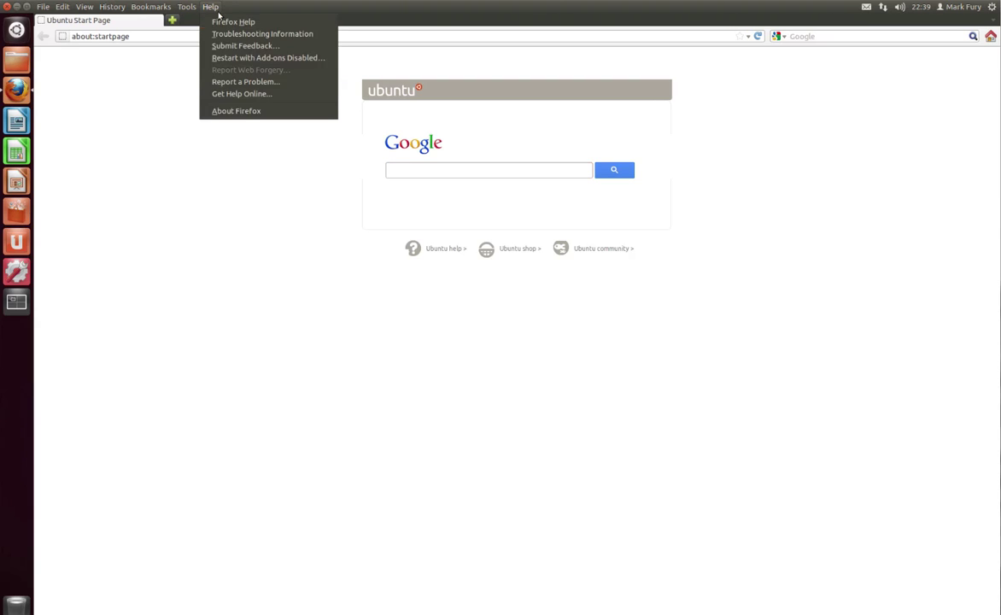
pyautogui.click(223, 112)
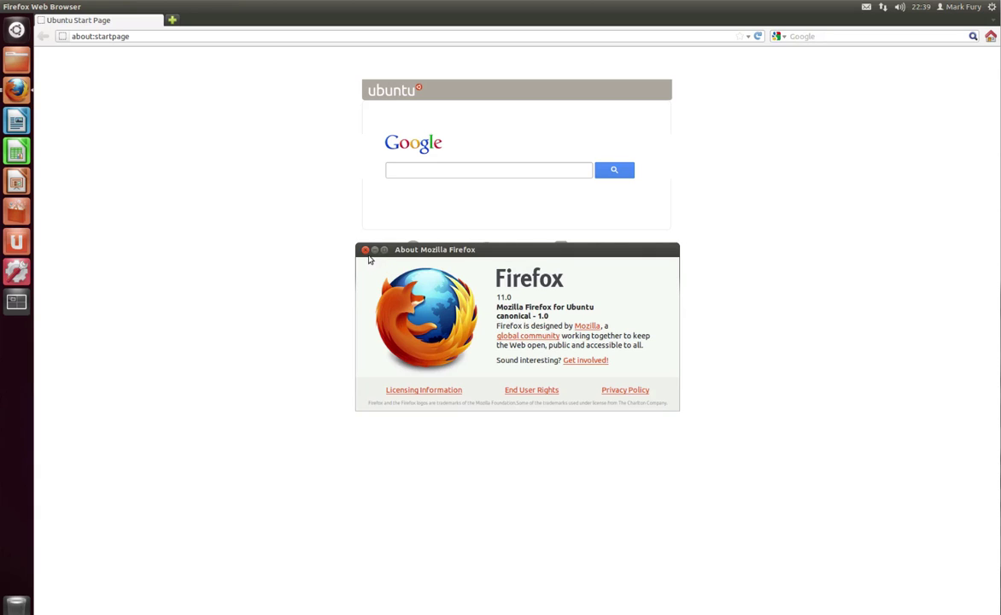
pyautogui.click(364, 250)
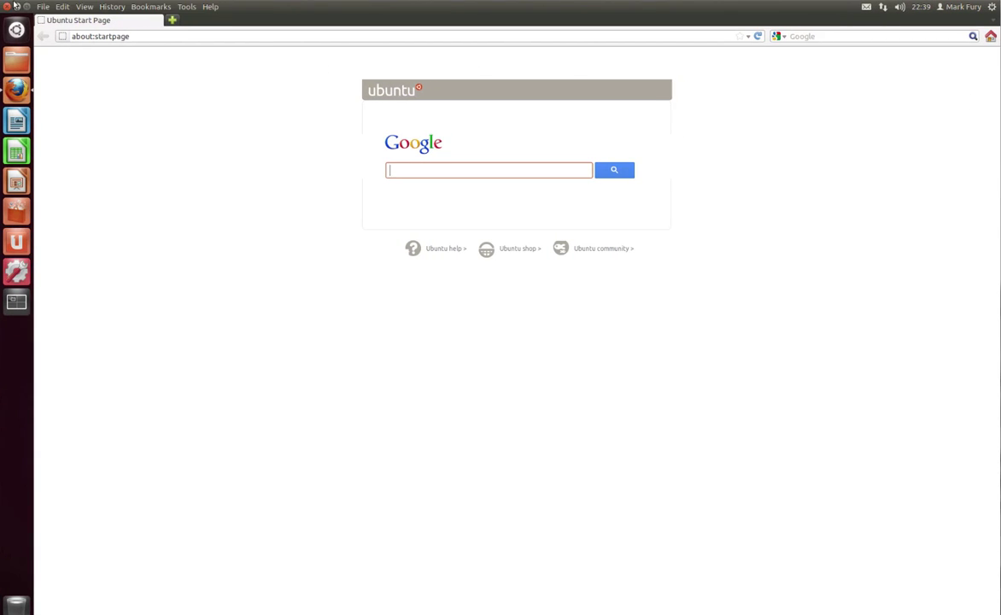
pyautogui.click(8, 7)
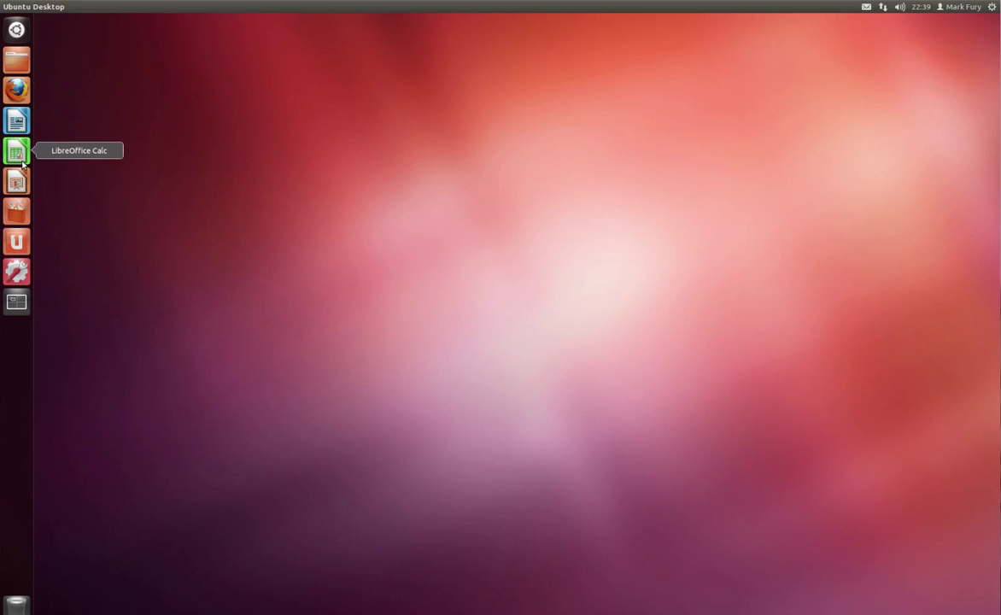
# Step: Launch Ubuntu Software Centre and browse to Games > Board Games
pyautogui.click(16, 210)
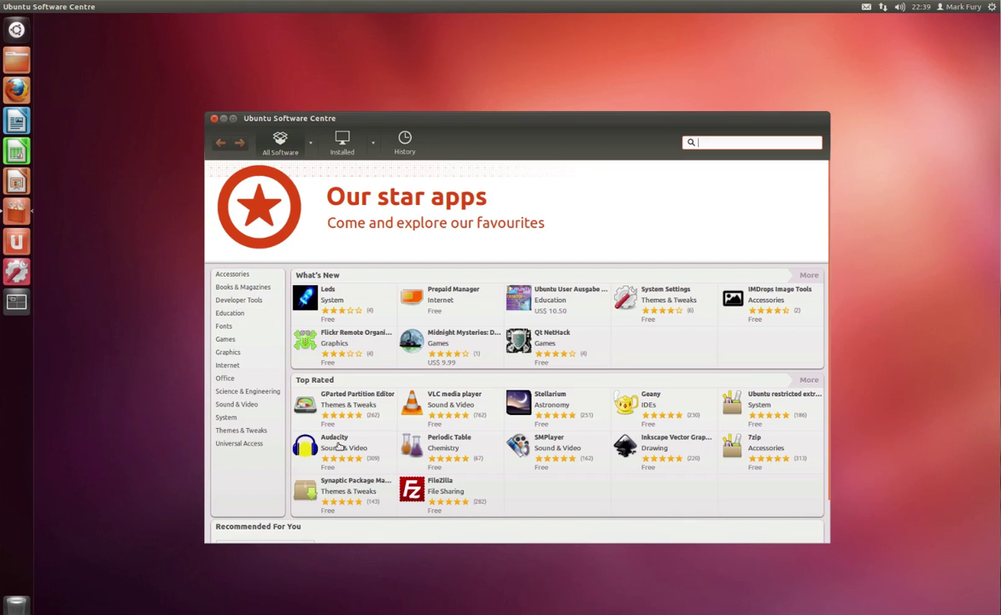
pyautogui.scroll(-1, 312, 408)
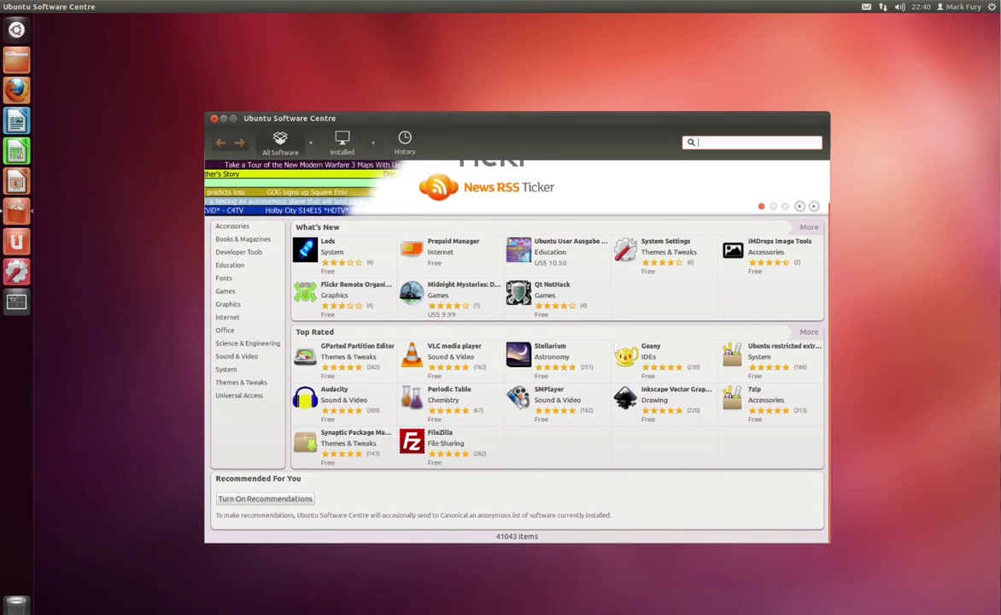
pyautogui.scroll(1, 272, 505)
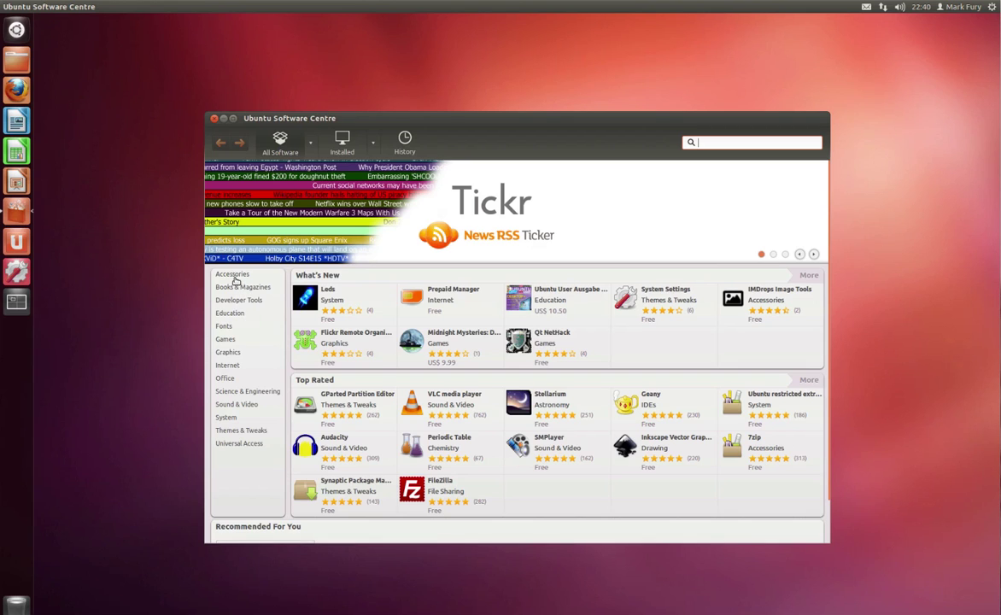
pyautogui.click(225, 339)
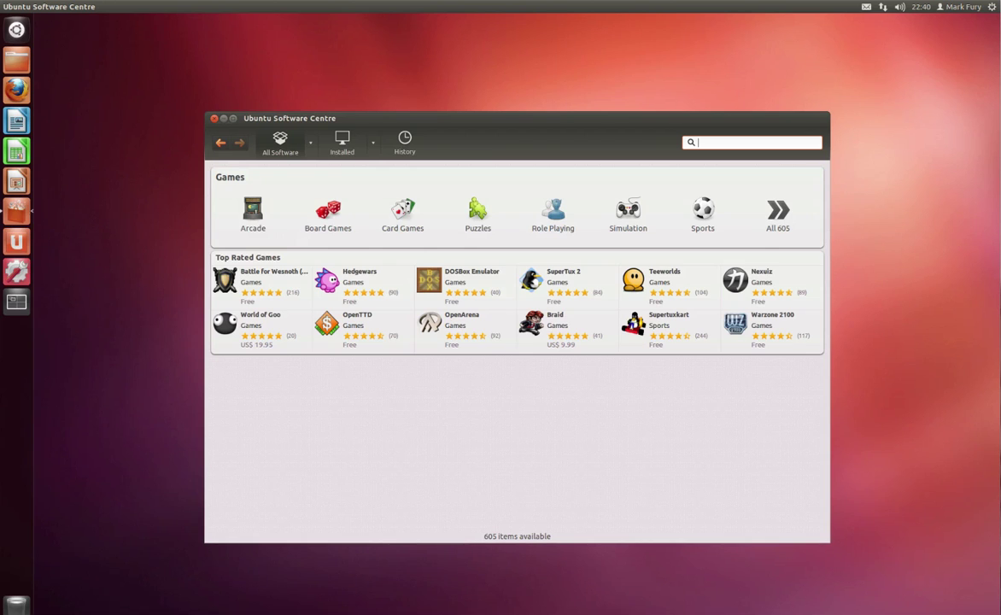
pyautogui.click(338, 230)
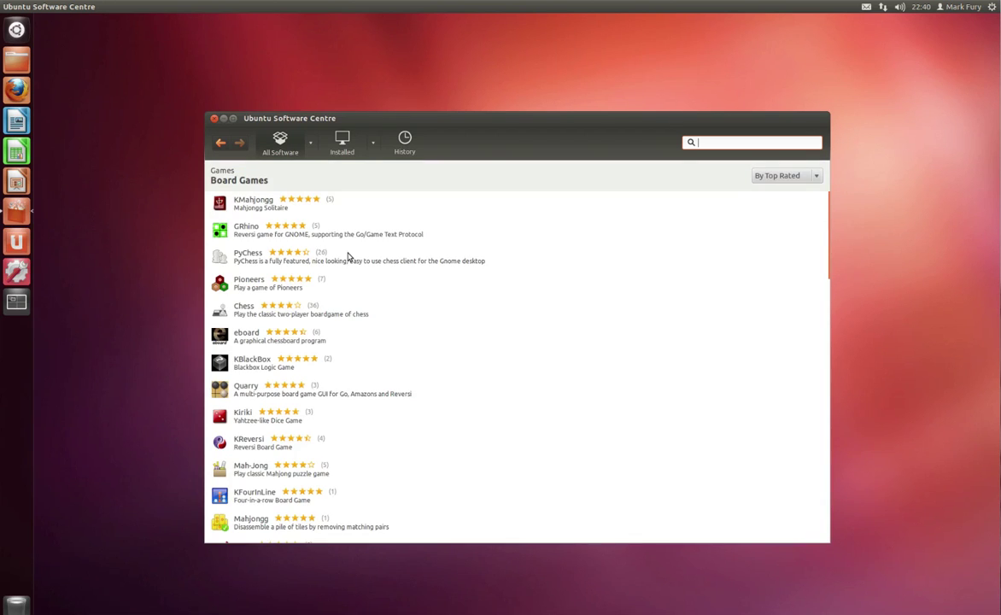
# Step: Browse installed Games, Accessories, Office and Sound & Video, check History, then return to All Software
pyautogui.click(332, 150)
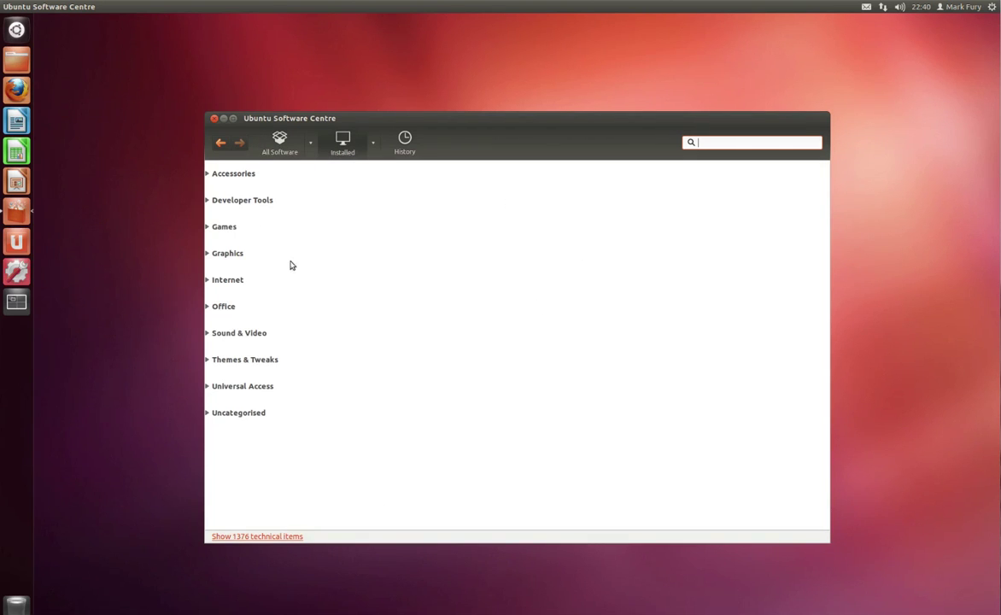
pyautogui.click(219, 228)
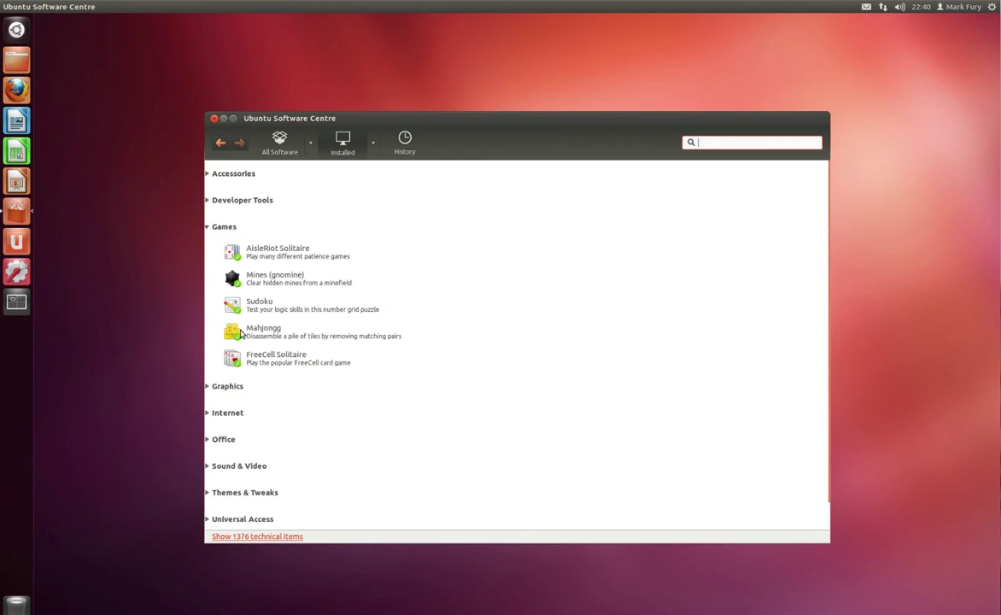
pyautogui.click(205, 228)
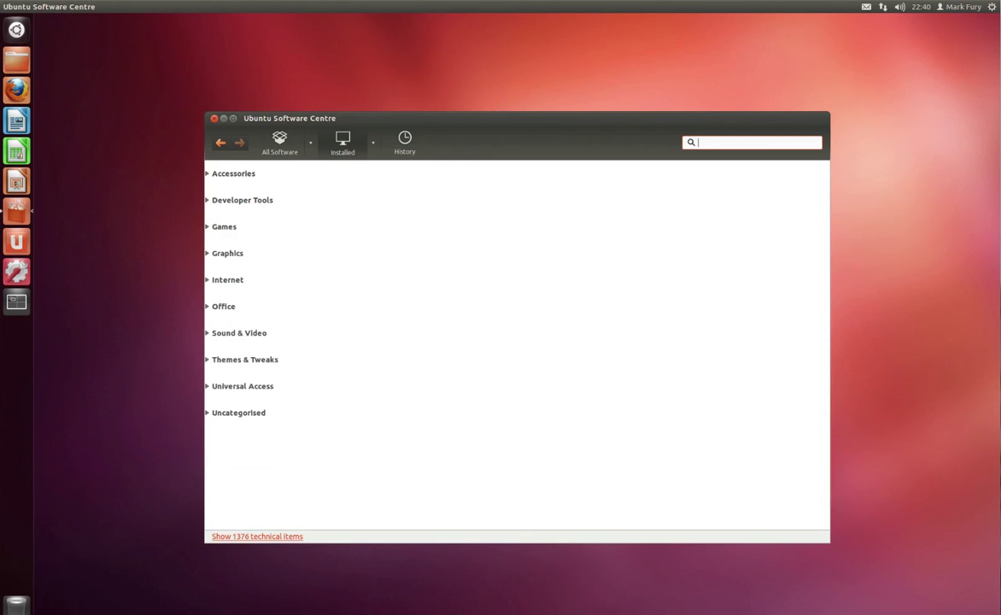
pyautogui.click(218, 176)
pyautogui.click(219, 176)
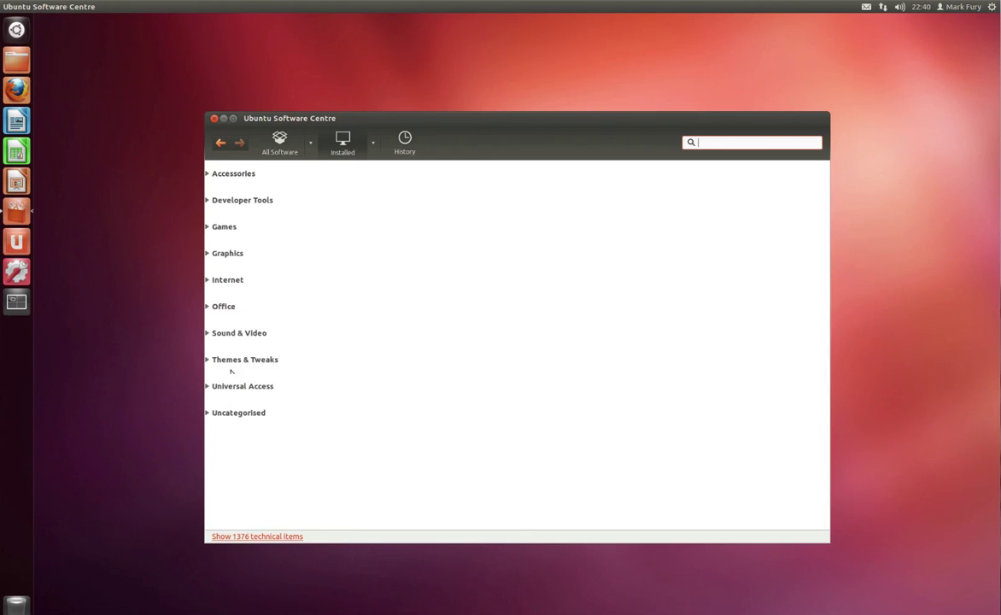
pyautogui.click(228, 309)
pyautogui.click(229, 309)
pyautogui.click(230, 334)
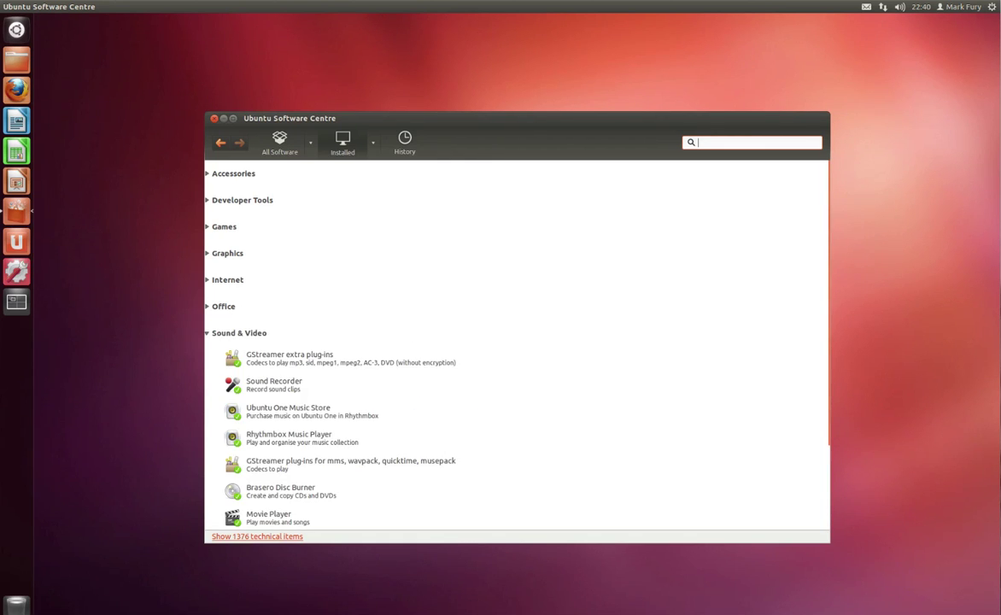
pyautogui.click(239, 335)
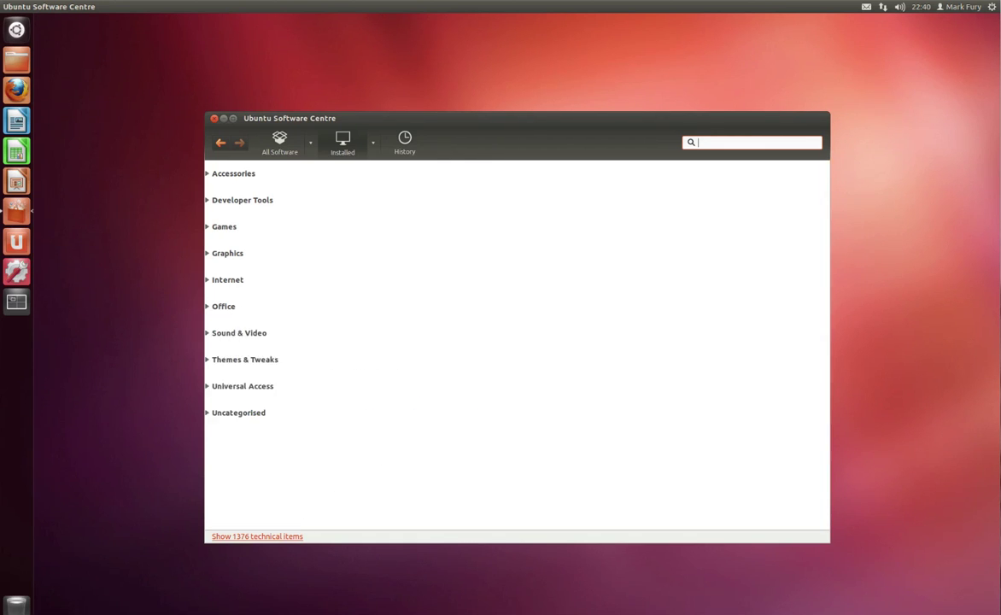
pyautogui.click(405, 142)
pyautogui.click(267, 141)
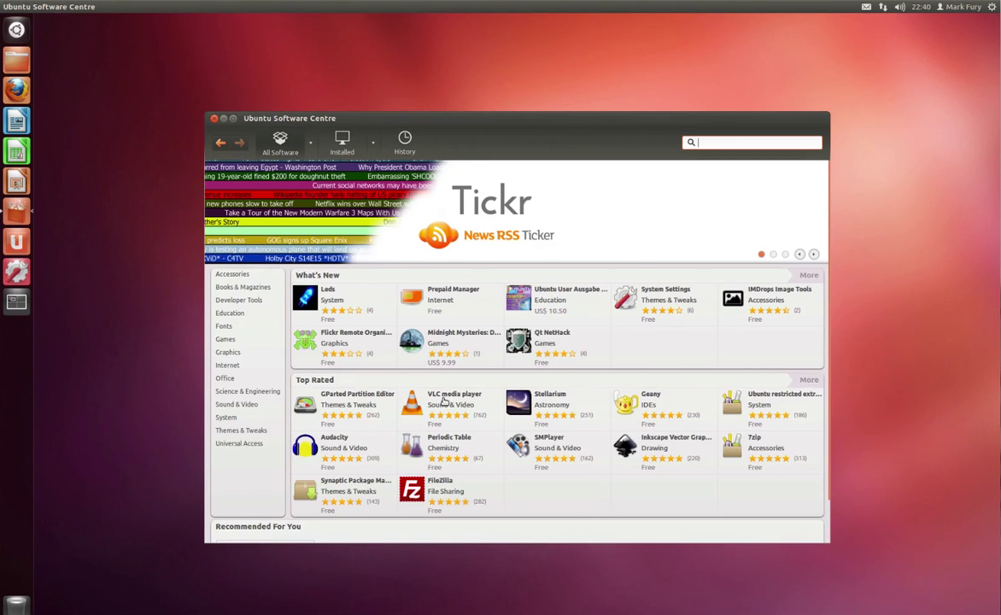
# Step: Open the VLC media player page from Top Rated and view its enlarged screenshot
pyautogui.click(410, 366)
pyautogui.click(443, 400)
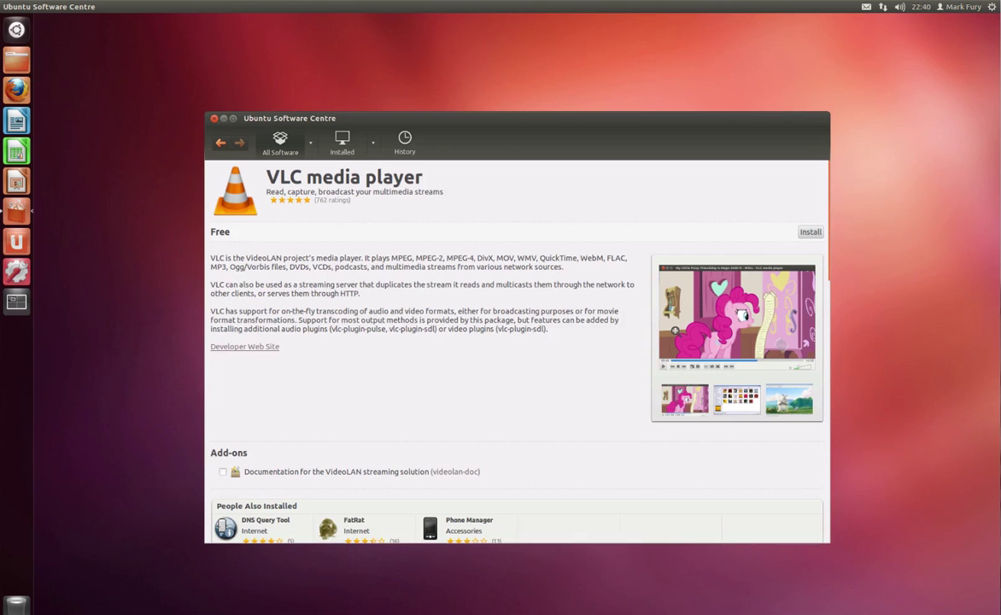
pyautogui.click(678, 331)
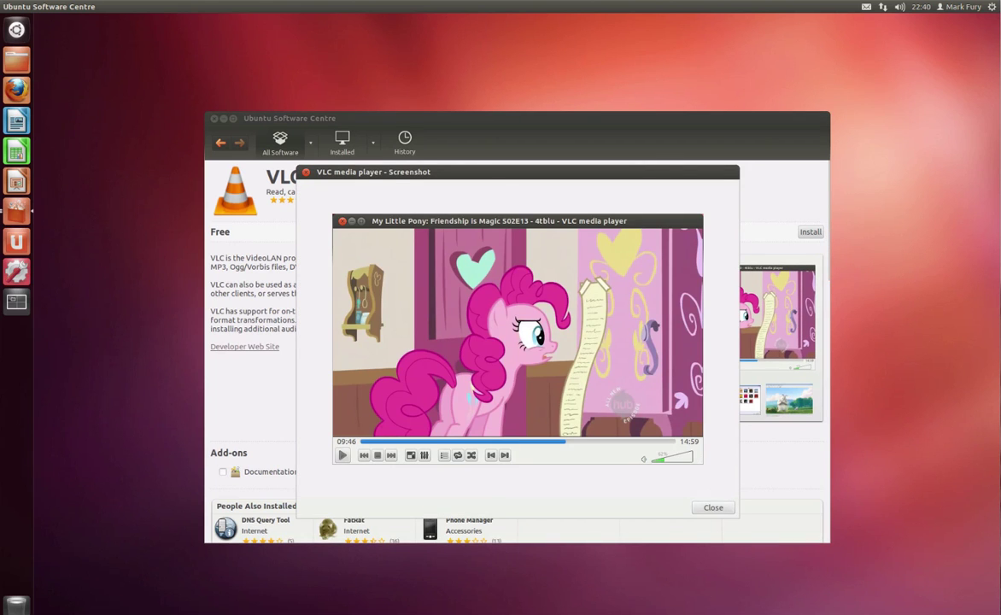
pyautogui.click(713, 508)
# Step: Scroll through the VLC media player reviews and start the install
pyautogui.scroll(-10, 530, 391)
pyautogui.scroll(5, 362, 314)
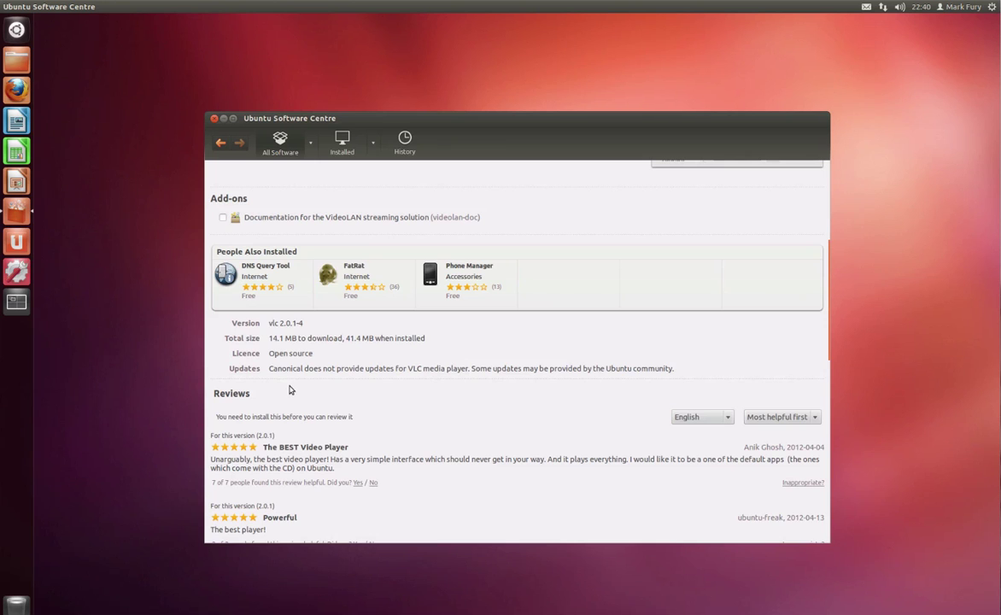
pyautogui.scroll(-12, 377, 427)
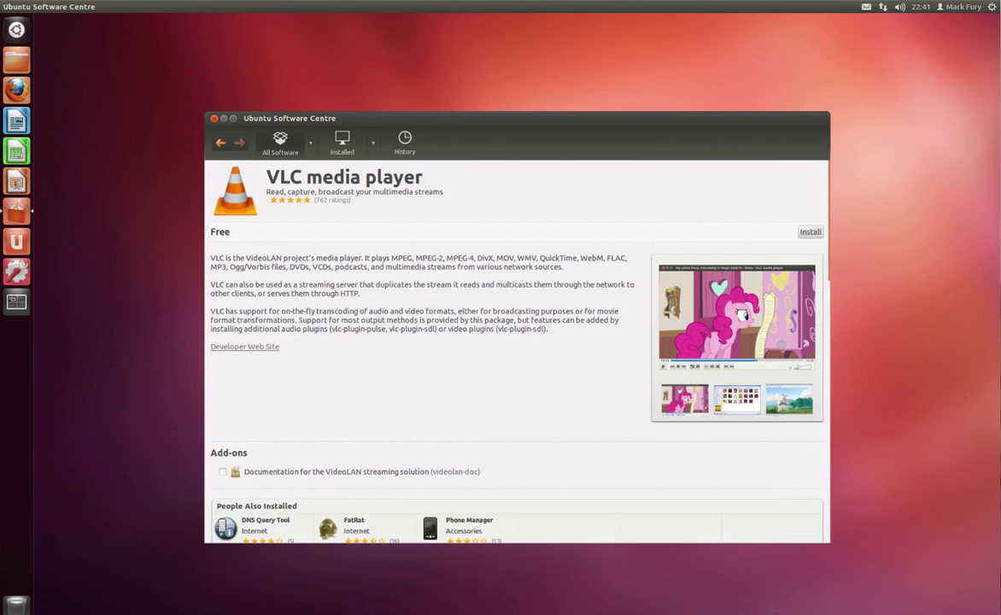
pyautogui.click(811, 231)
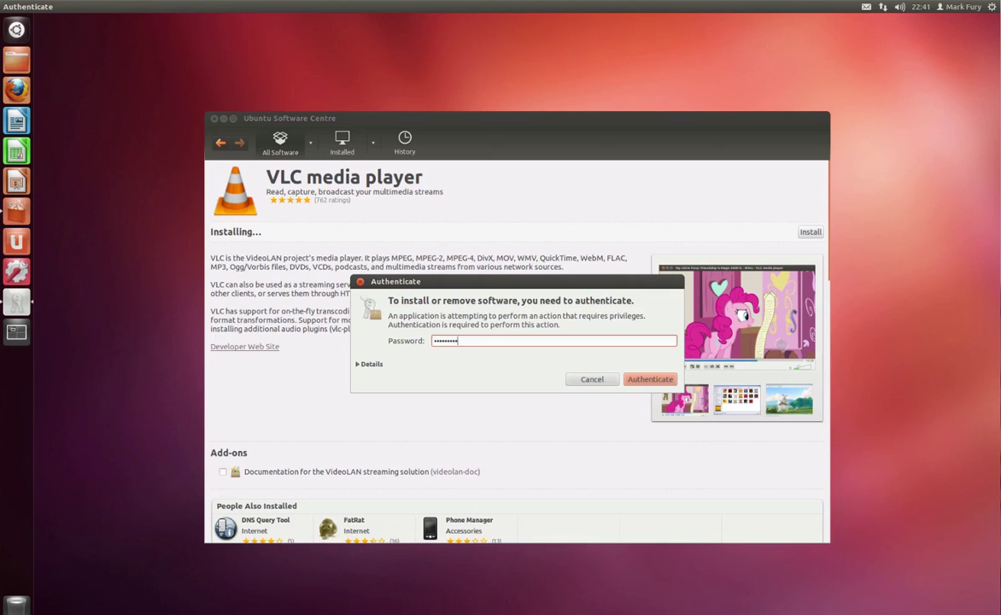
# Step: Authorise the VLC install with the password and show its 6.3 of 14.1 MB download progress
pyautogui.press('Return')
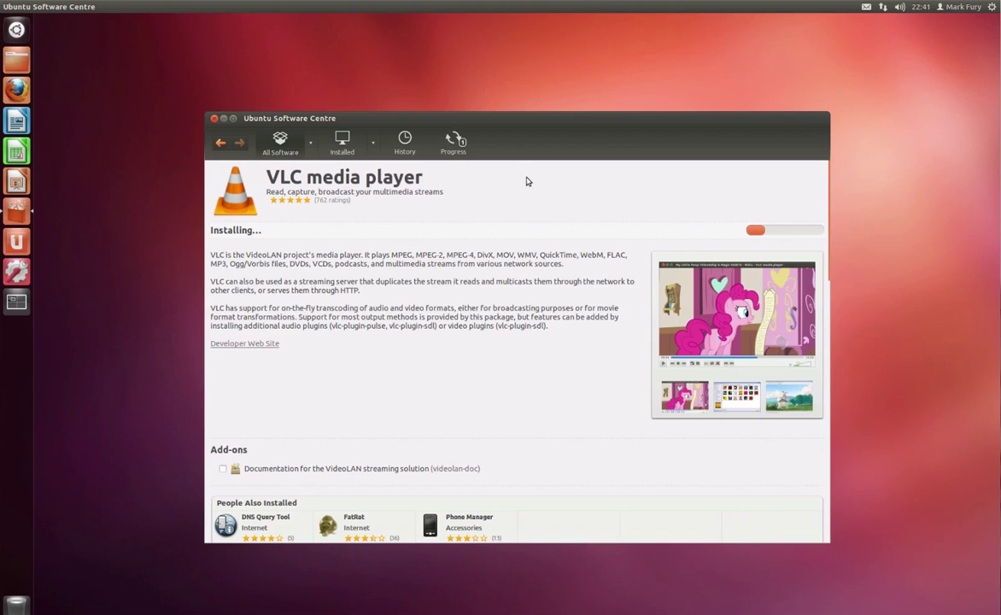
pyautogui.click(453, 144)
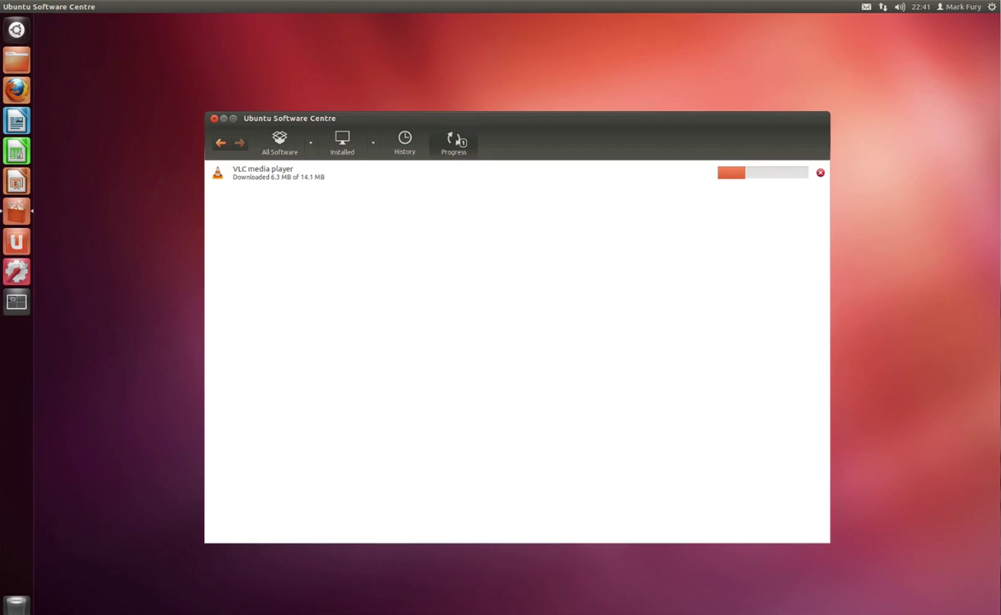
pyautogui.click(53, 207)
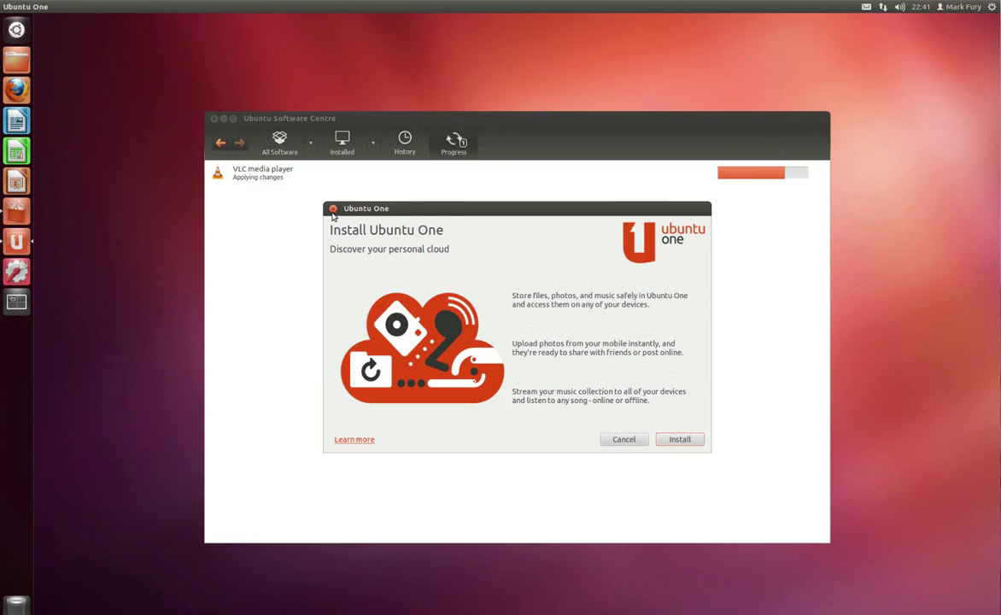
pyautogui.click(332, 209)
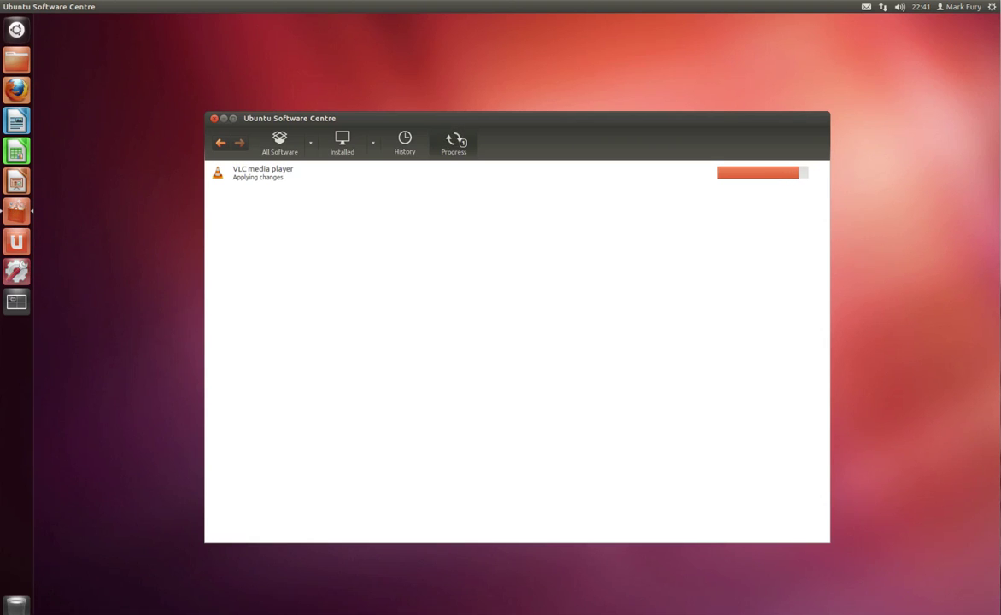
pyautogui.click(17, 272)
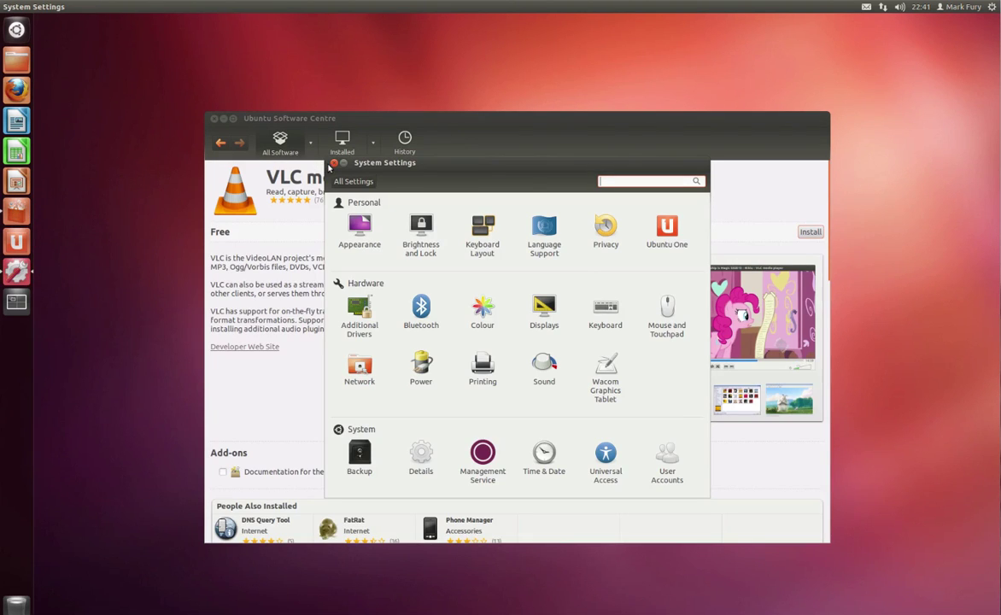
pyautogui.click(332, 163)
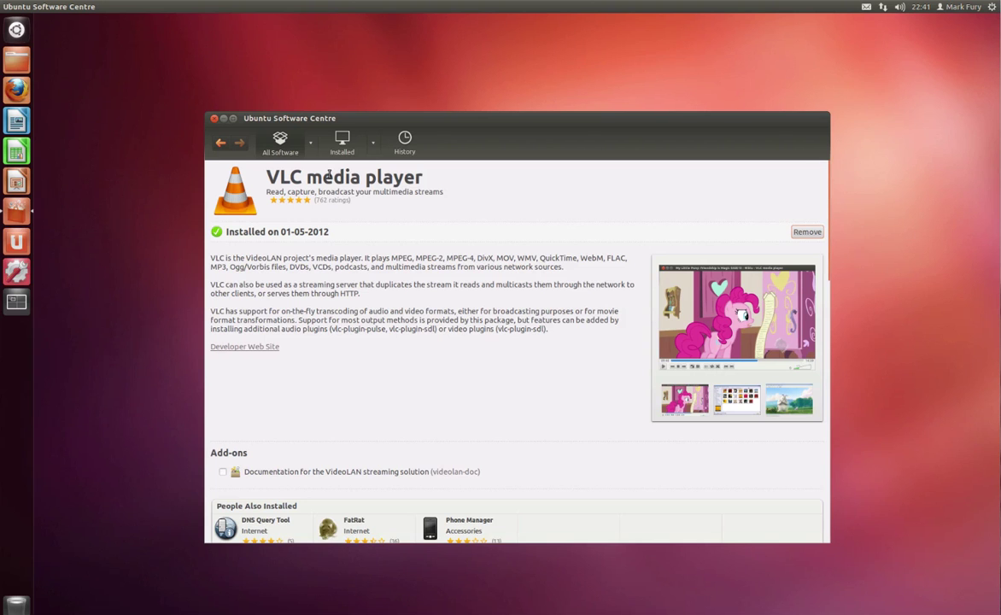
pyautogui.click(12, 301)
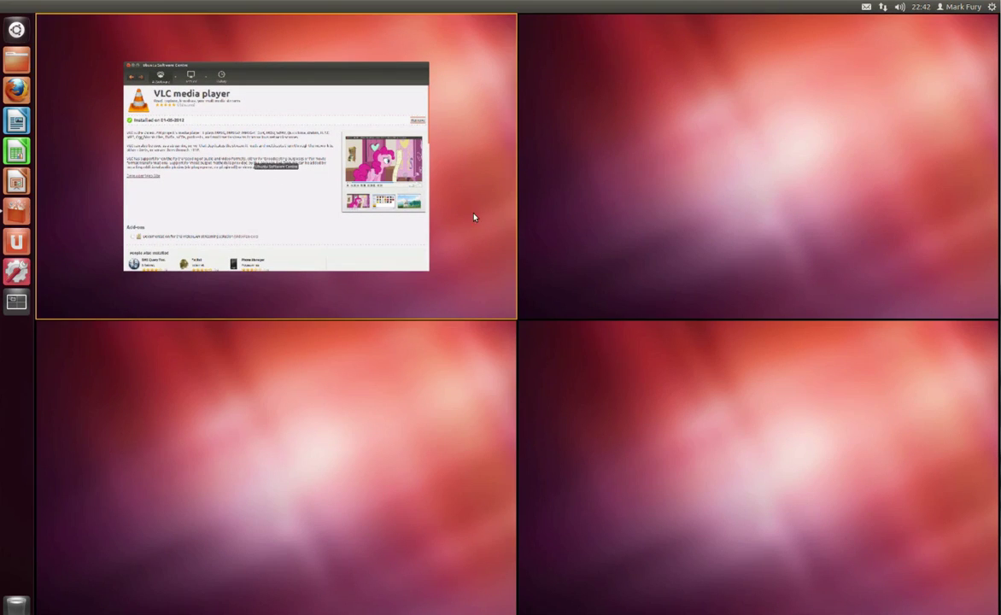
pyautogui.click(409, 224)
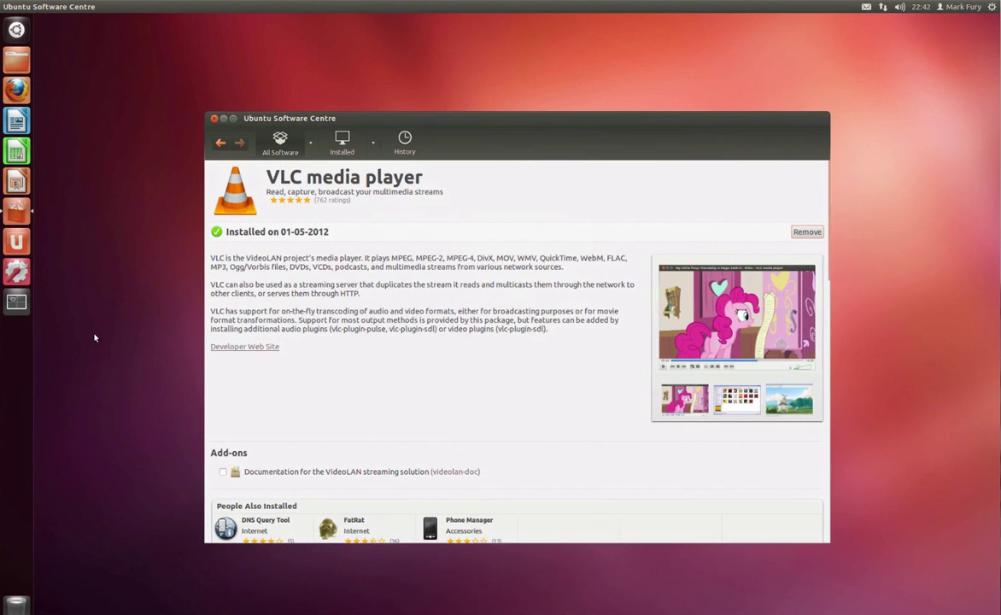
pyautogui.click(16, 301)
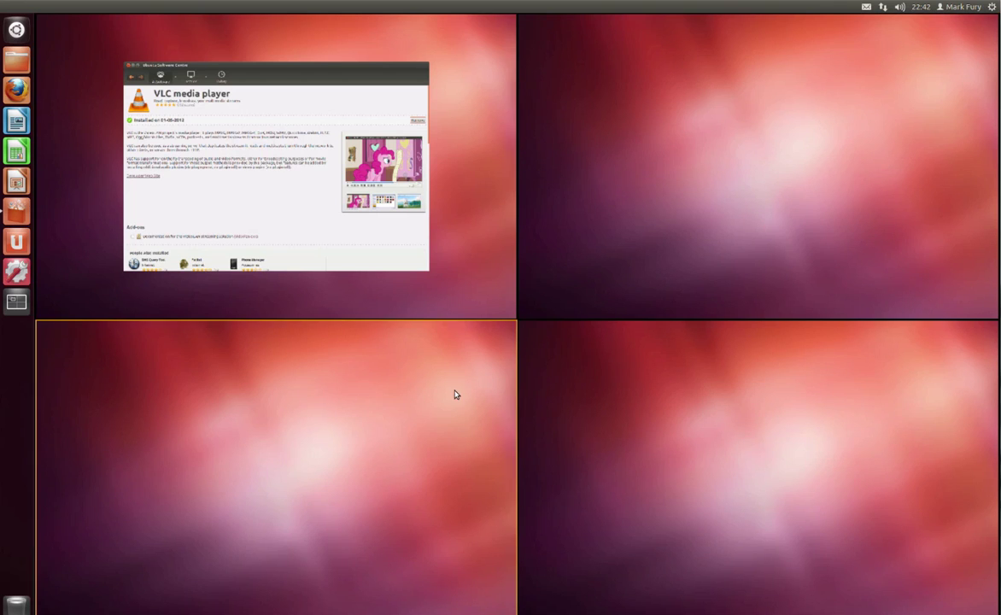
pyautogui.click(435, 162)
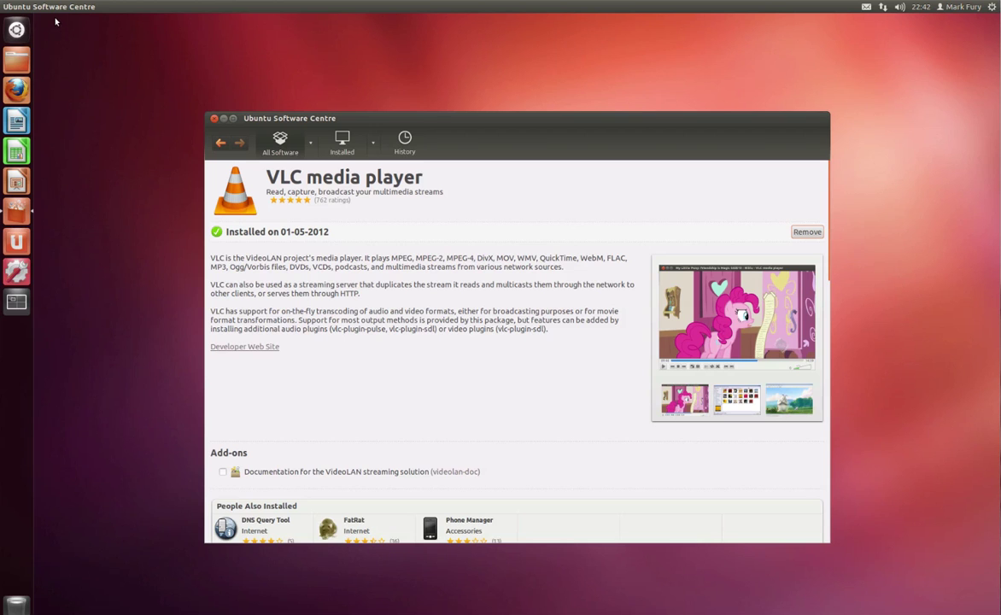
# Step: Move the Software Centre window up and left and look over its File menu
pyautogui.moveTo(381, 122); pyautogui.dragTo(344, 103)
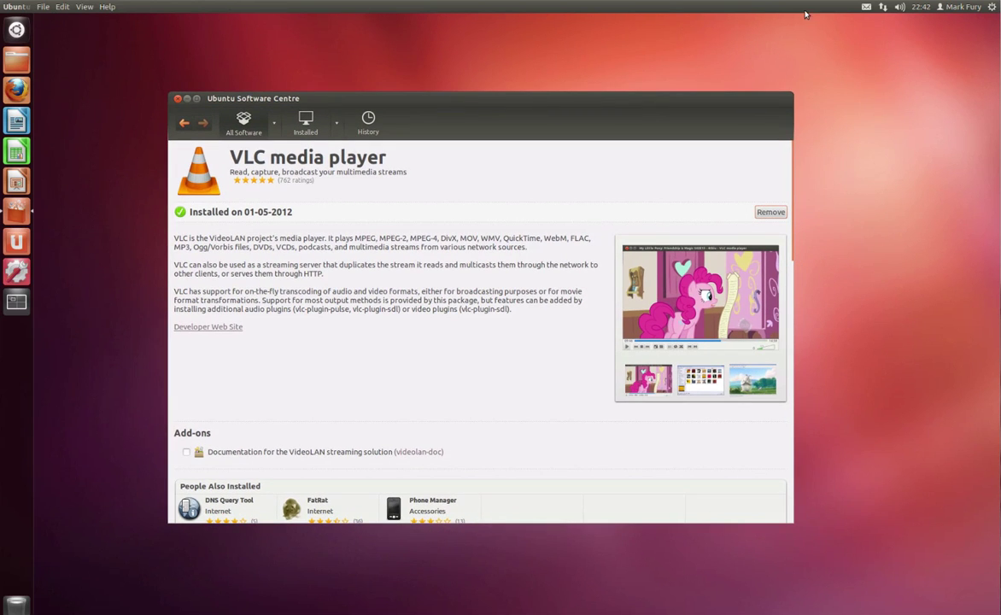
pyautogui.moveTo(330, 111); pyautogui.dragTo(257, 101)
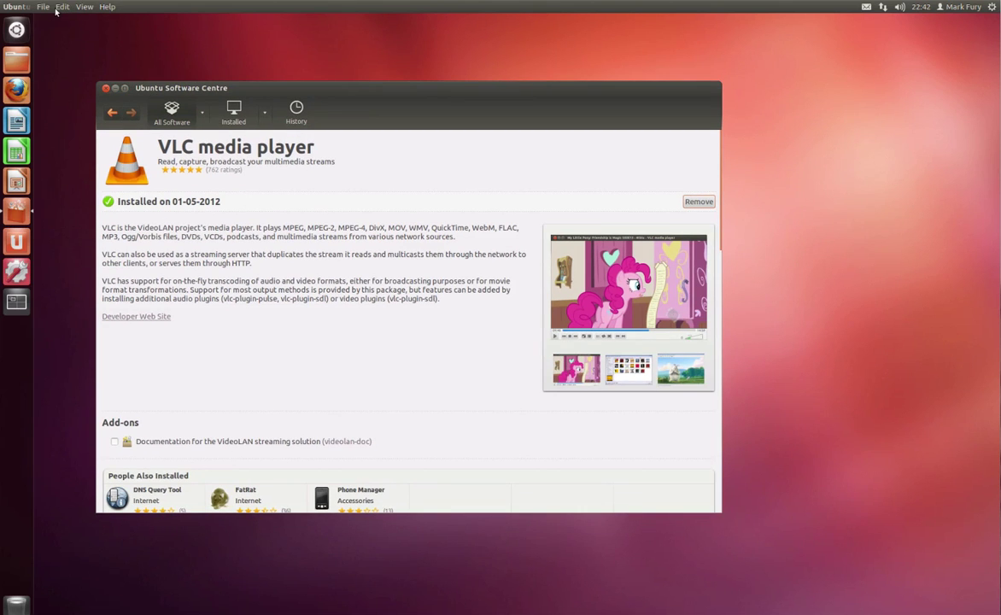
pyautogui.click(43, 7)
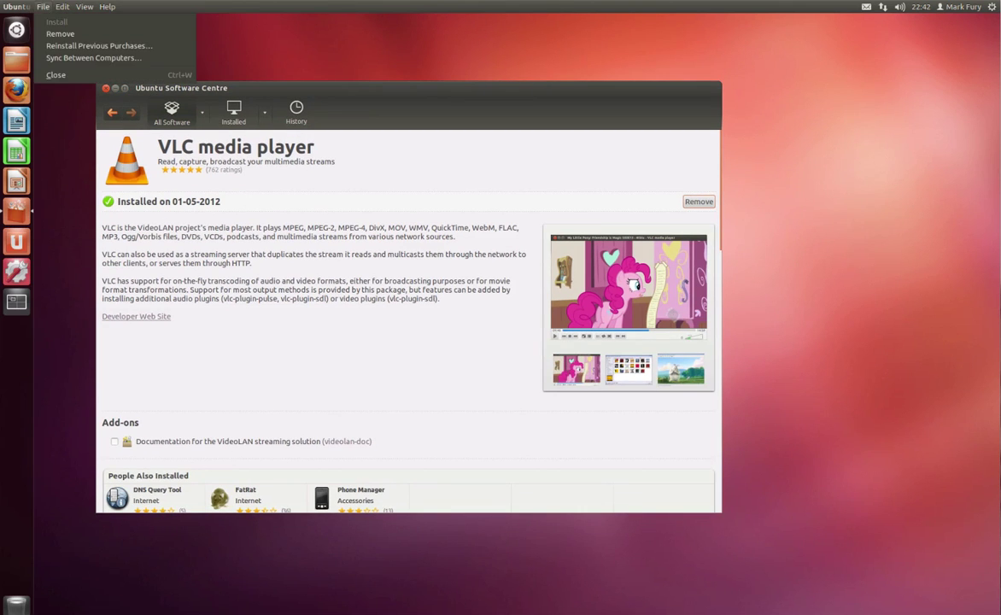
pyautogui.moveTo(107, 7)
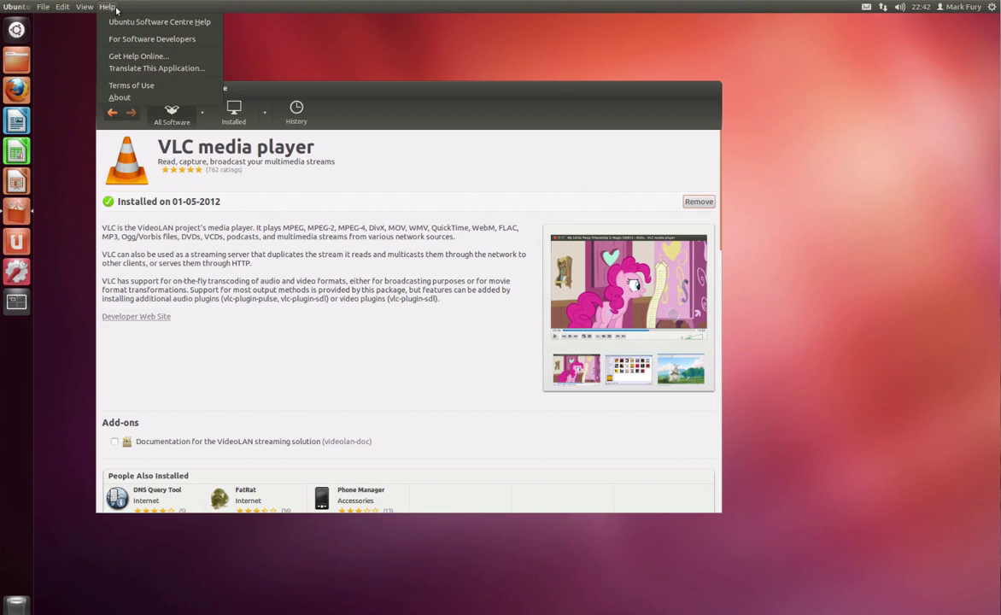
pyautogui.click(325, 94)
pyautogui.moveTo(325, 82); pyautogui.dragTo(350, 82)
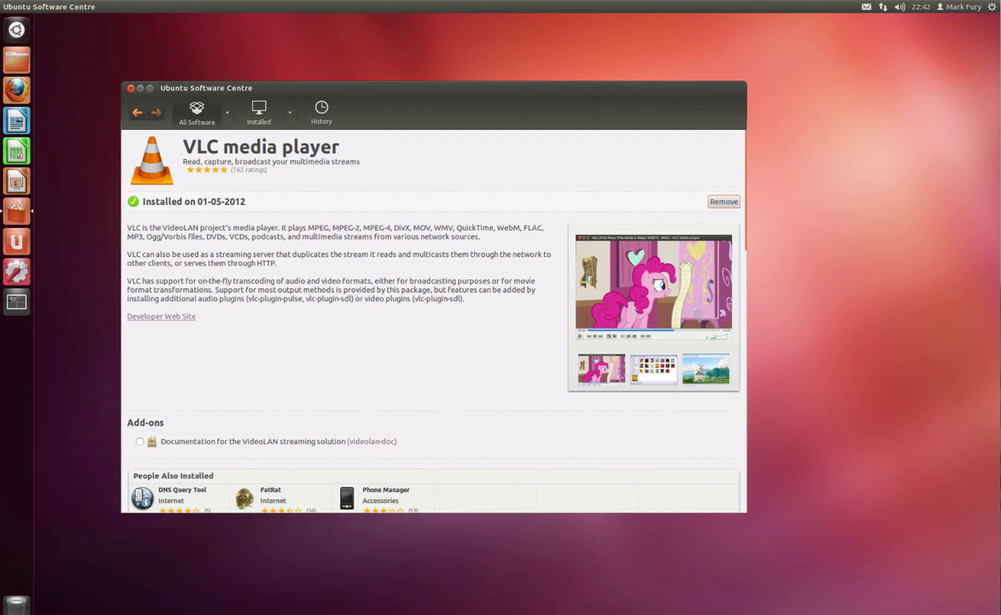
# Step: Open and close Firefox, nudge the window right, and show the messaging status menu
pyautogui.click(17, 88)
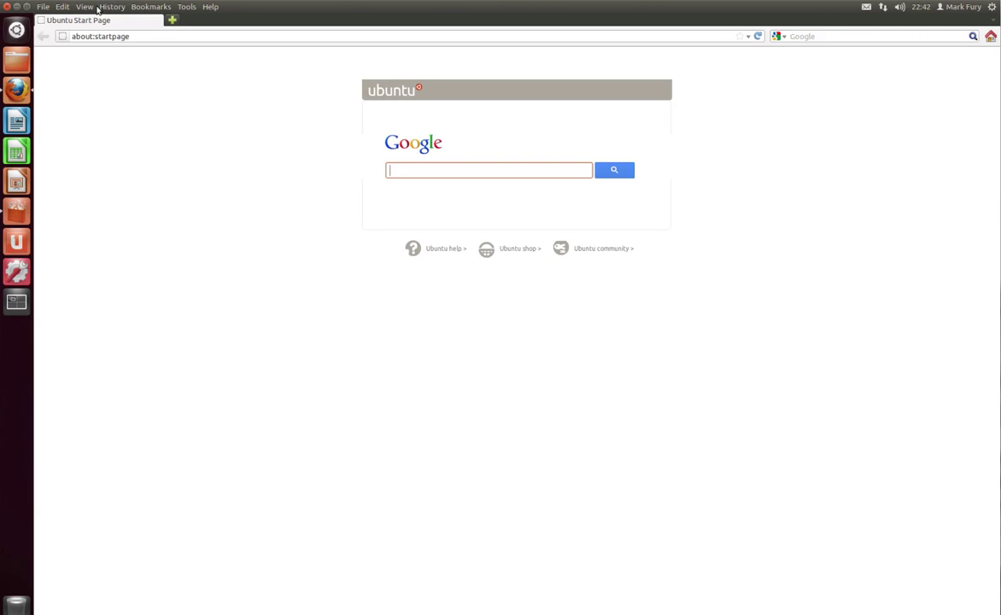
pyautogui.click(7, 7)
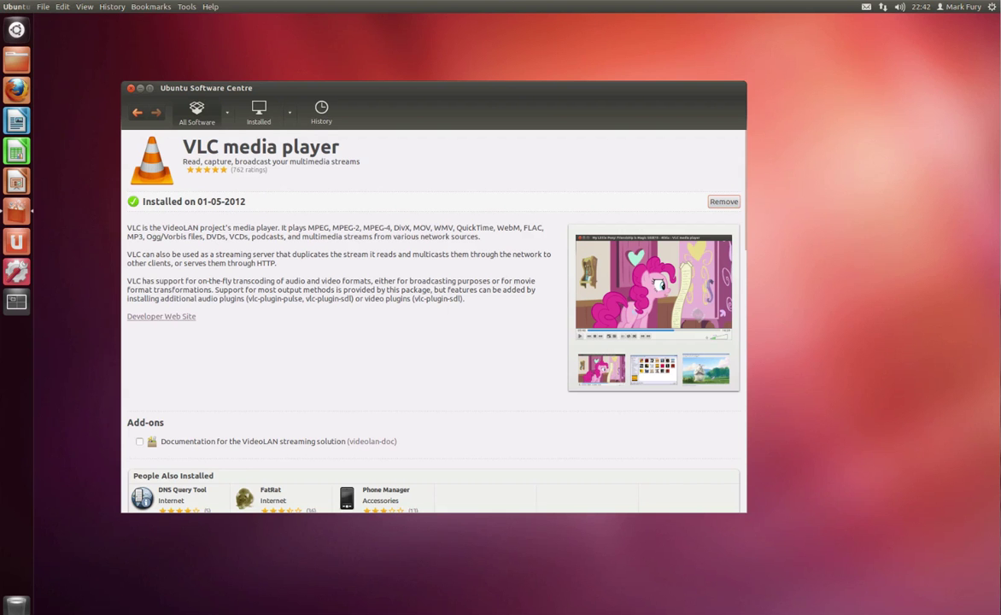
pyautogui.moveTo(423, 88); pyautogui.dragTo(448, 89)
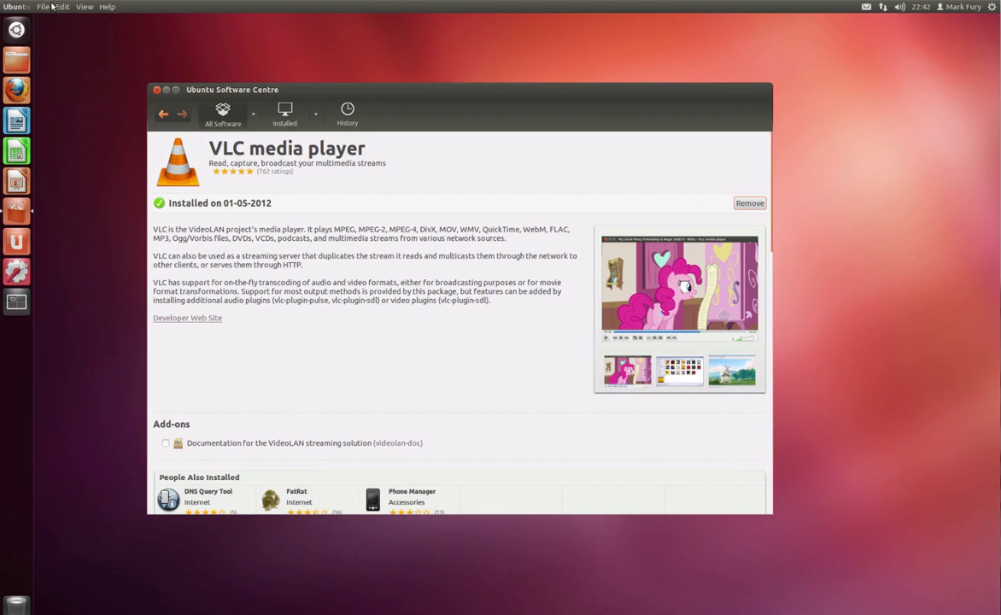
pyautogui.click(866, 7)
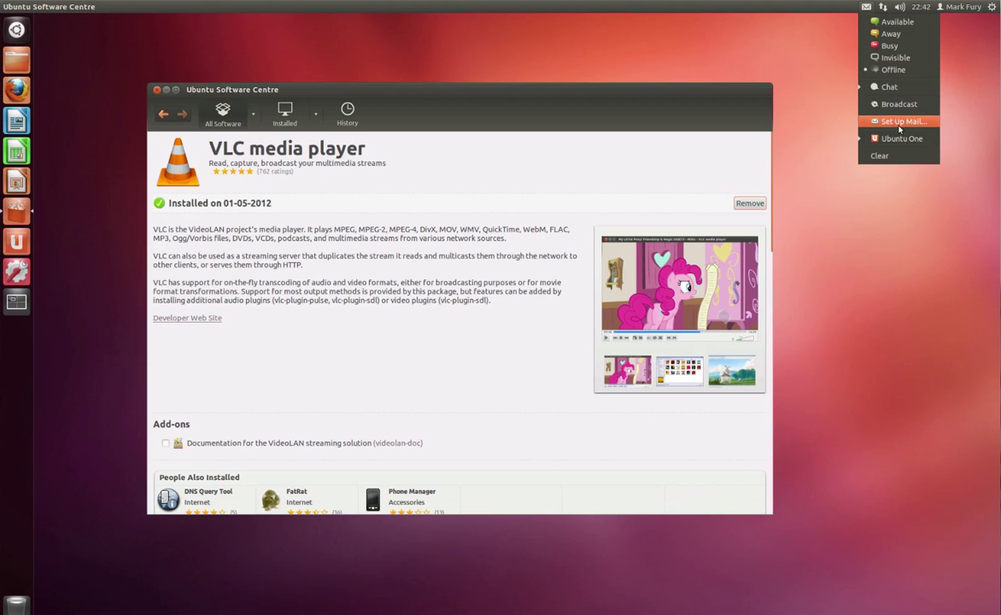
pyautogui.click(896, 107)
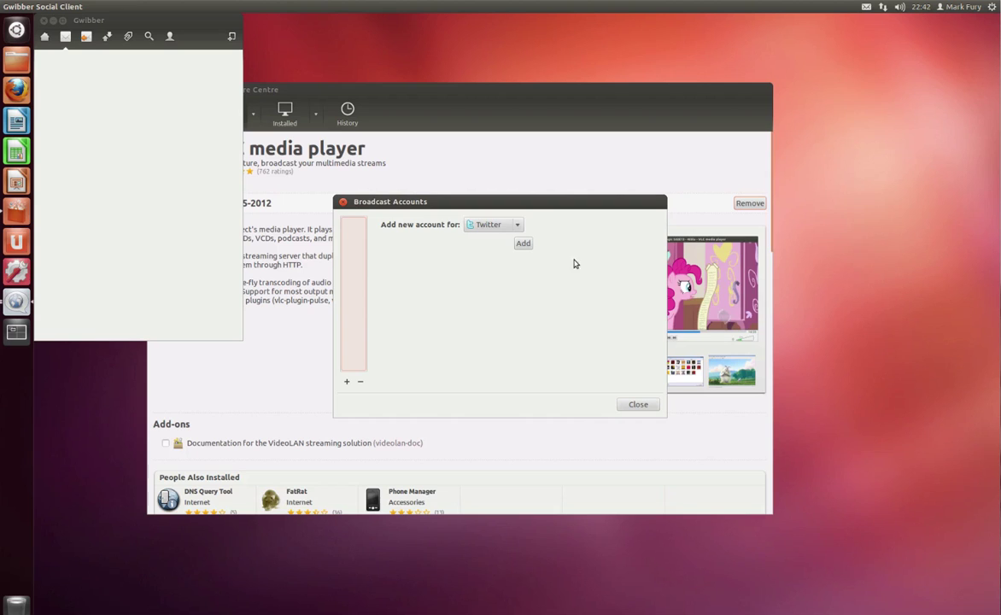
pyautogui.click(491, 225)
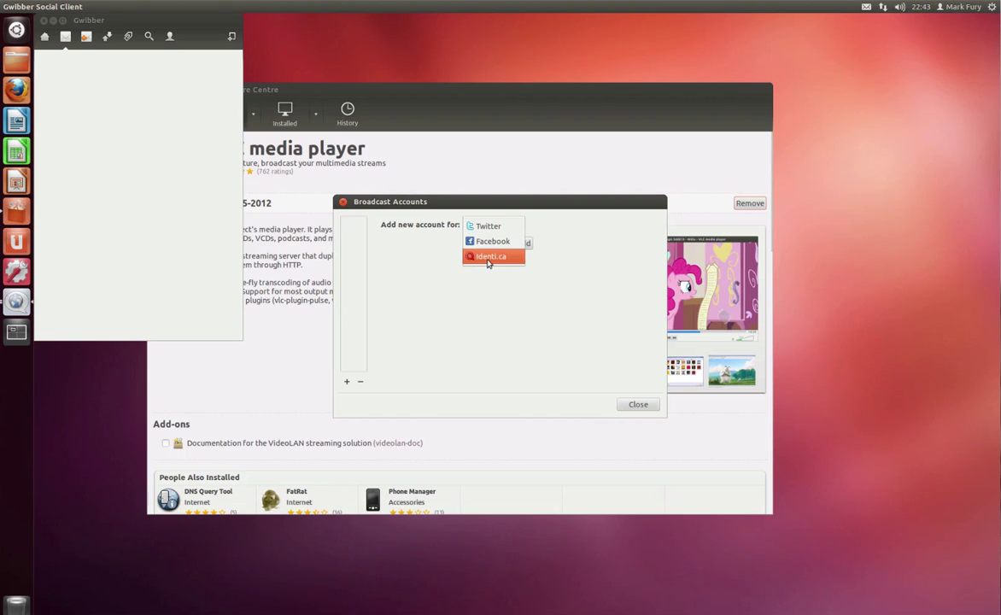
pyautogui.click(496, 318)
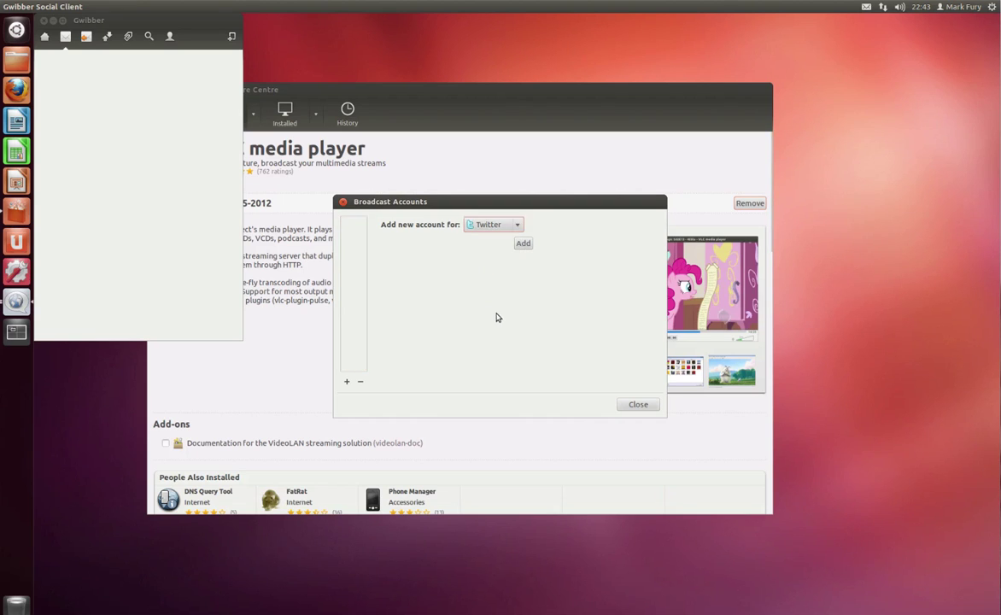
pyautogui.click(637, 404)
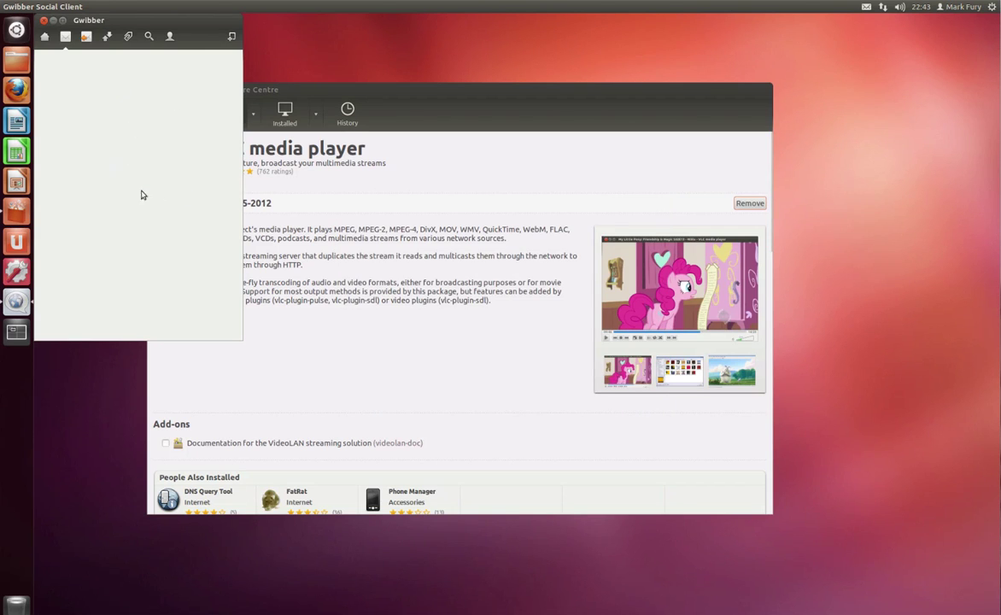
pyautogui.click(52, 6)
pyautogui.click(53, 38)
# Step: Show the network connection menu and the messaging indicator menu
pyautogui.click(886, 9)
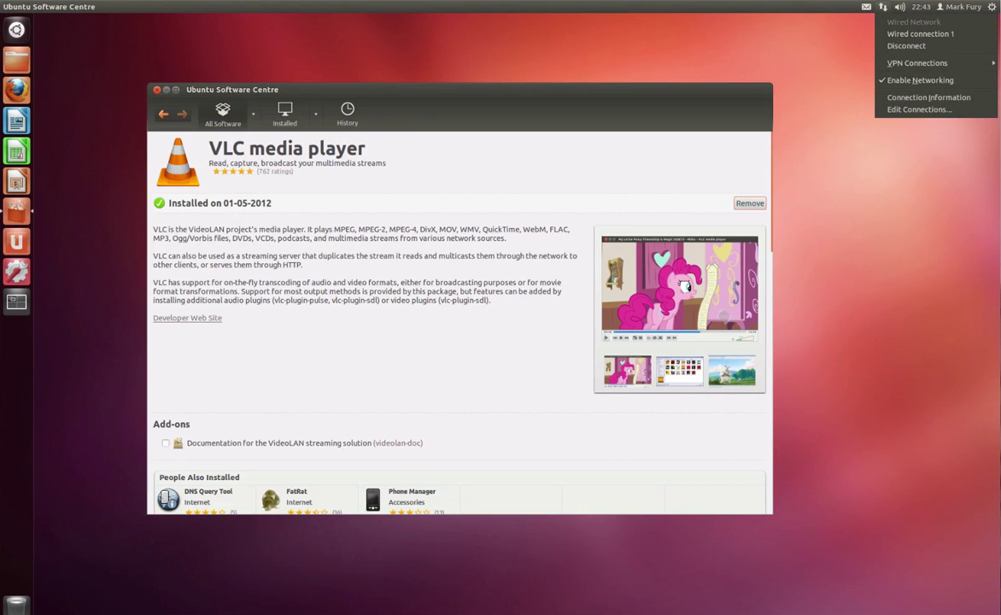
pyautogui.moveTo(865, 14)
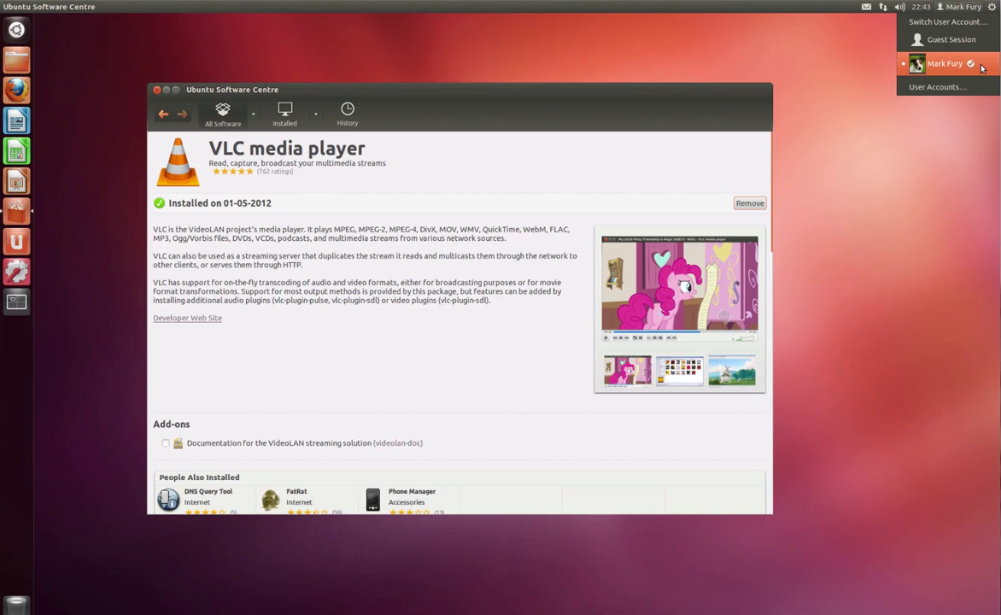
# Step: Look at the User Accounts settings, close them, and show the lock, log out and shut down menu
pyautogui.click(940, 87)
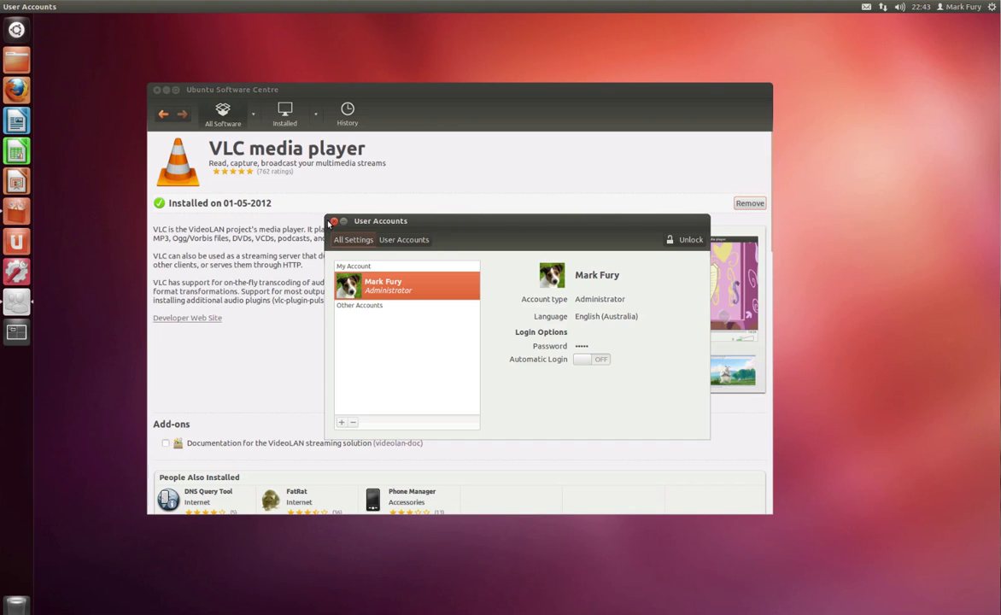
pyautogui.click(333, 221)
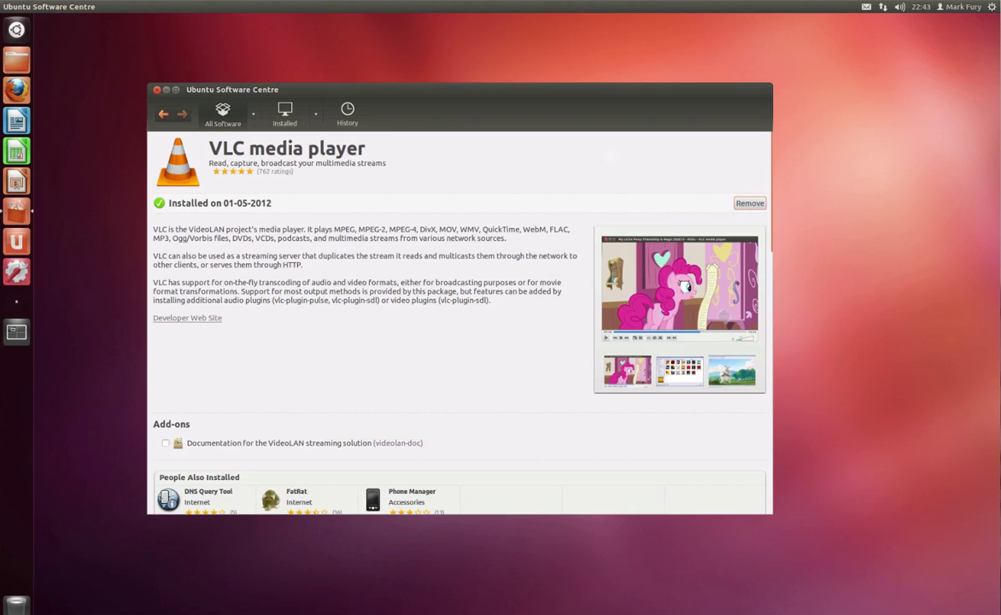
pyautogui.click(990, 7)
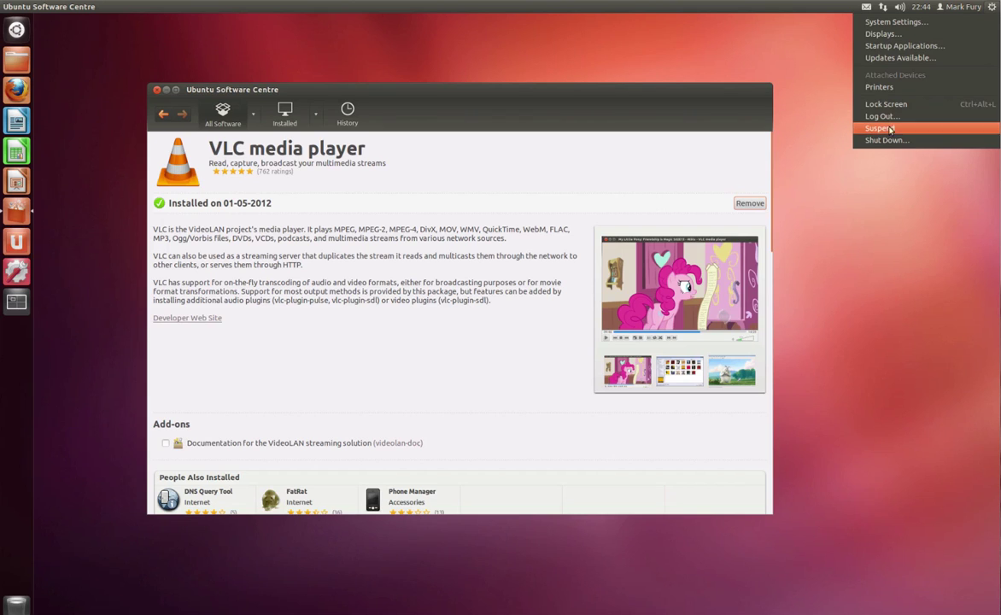
# Step: Close Ubuntu Software Centre and switch the Dash to full-screen size and back
pyautogui.click(159, 92)
pyautogui.click(156, 89)
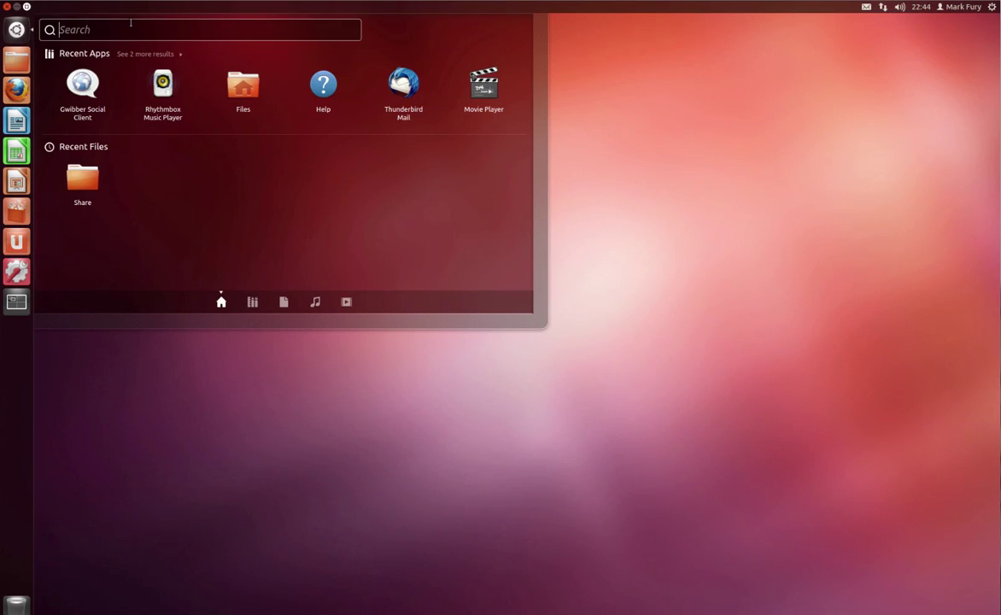
pyautogui.click(26, 6)
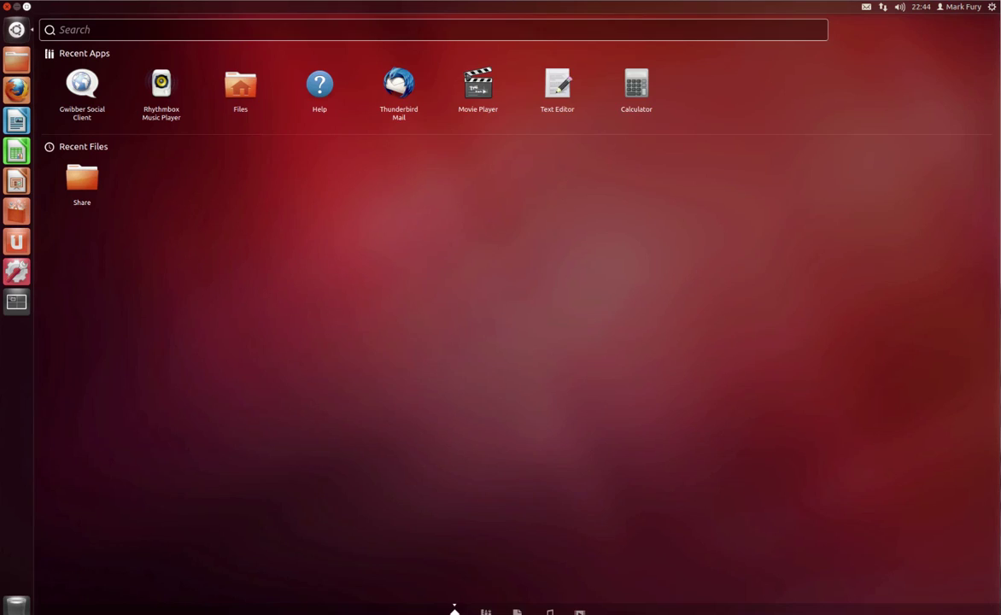
pyautogui.click(26, 6)
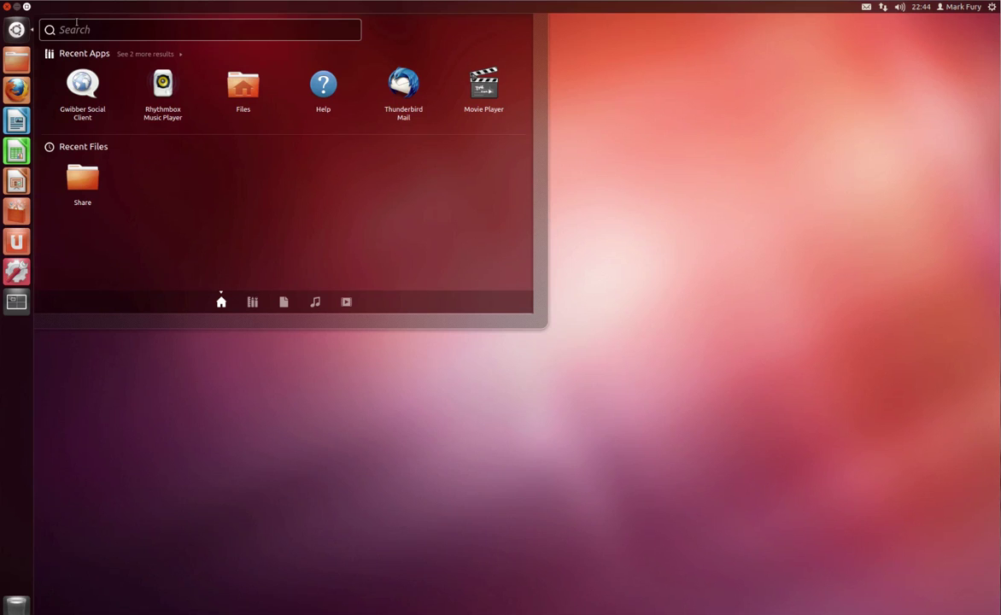
# Step: Search the Dash for 'mozi' and 'fire', clear both, and open the Applications lens
pyautogui.write('mozi')
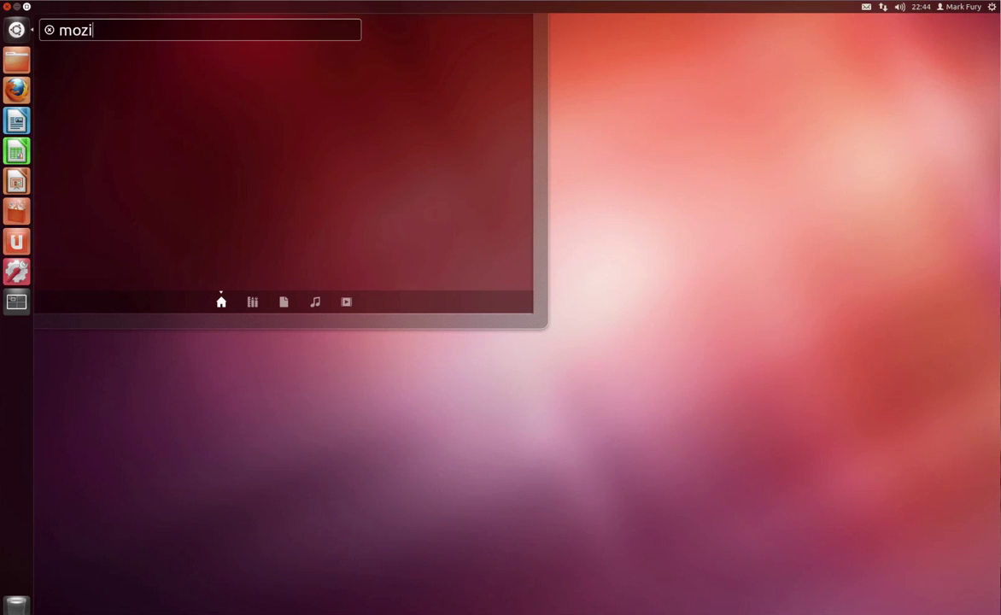
pyautogui.press('BackSpace')
pyautogui.press('BackSpace')
pyautogui.press('BackSpace')
pyautogui.press('BackSpace')
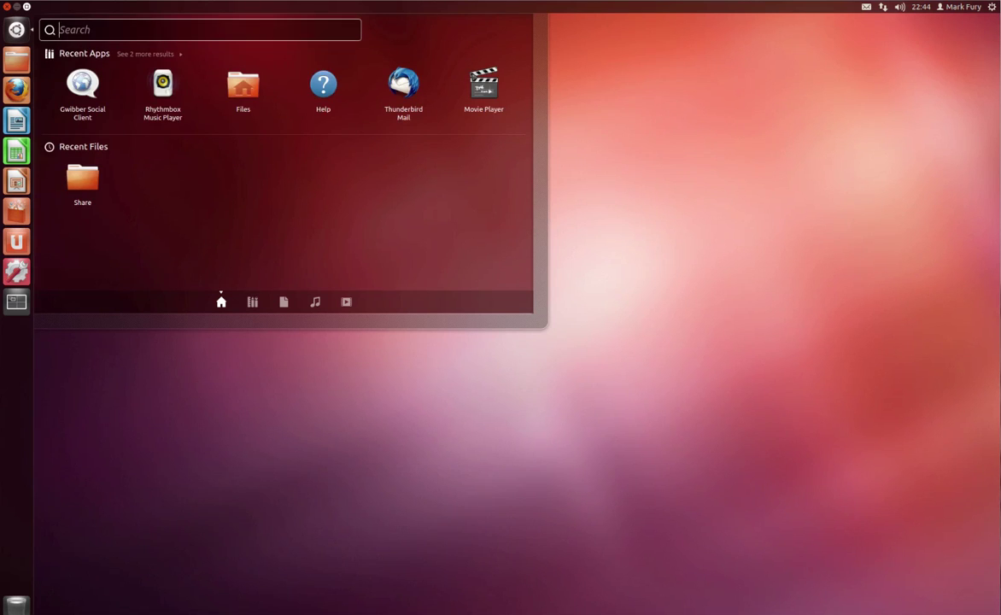
pyautogui.write('fire')
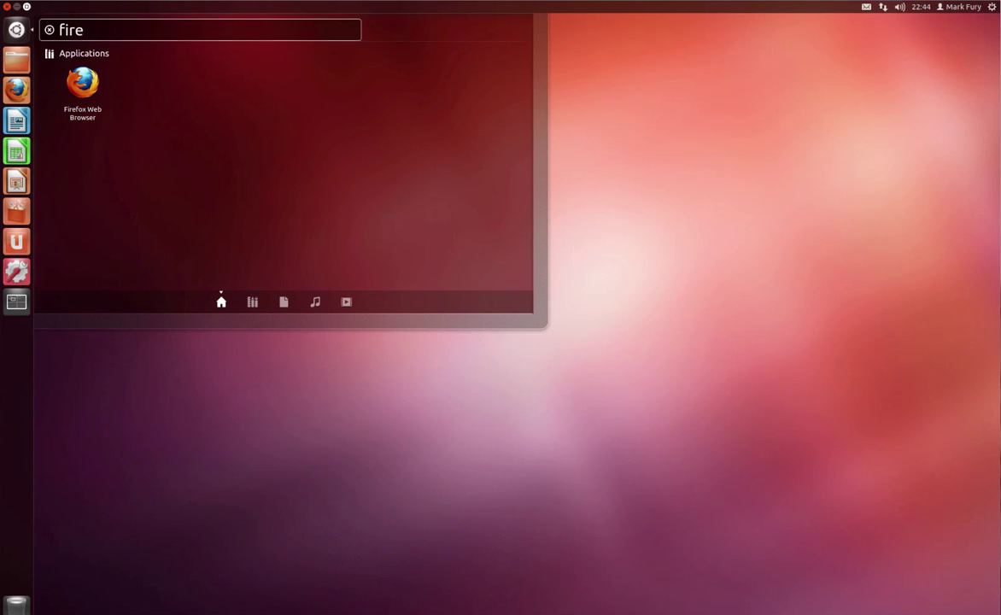
pyautogui.press('BackSpace')
pyautogui.press('BackSpace')
pyautogui.press('BackSpace')
pyautogui.press('BackSpace')
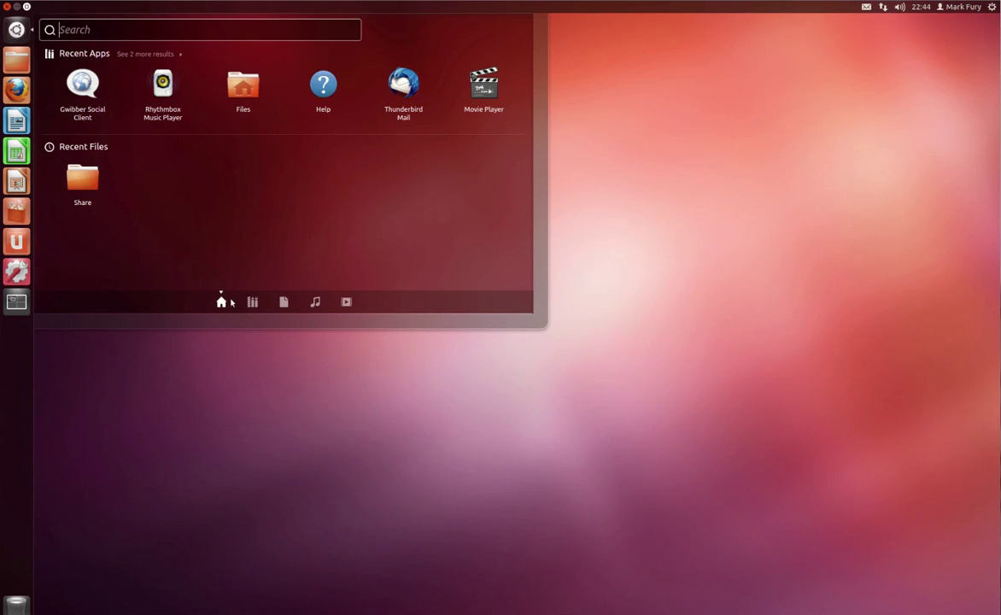
pyautogui.click(252, 301)
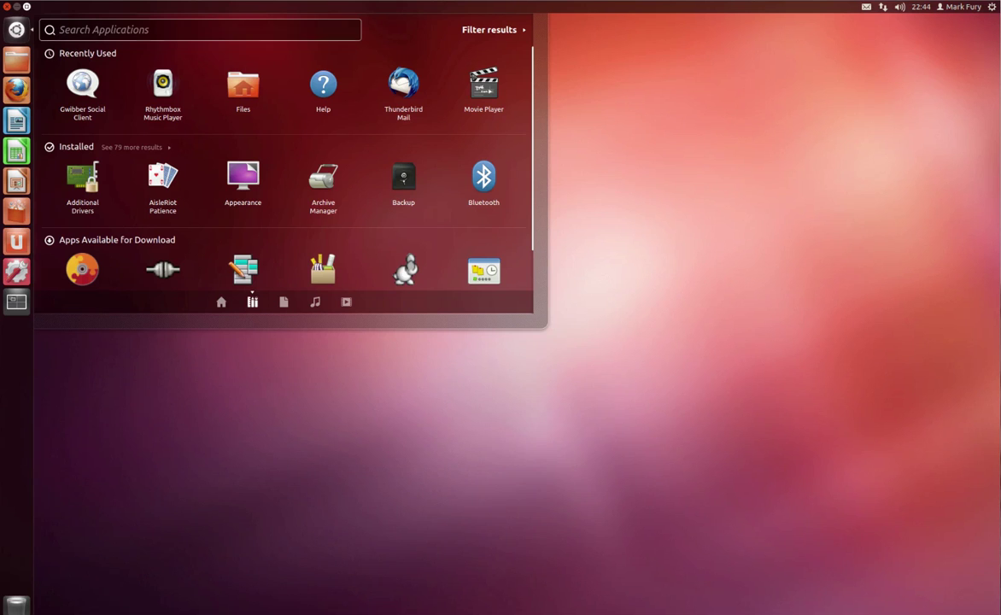
# Step: Search apps for 'battle', clear it, and scroll through the 79 more installed applications
pyautogui.write('batt')
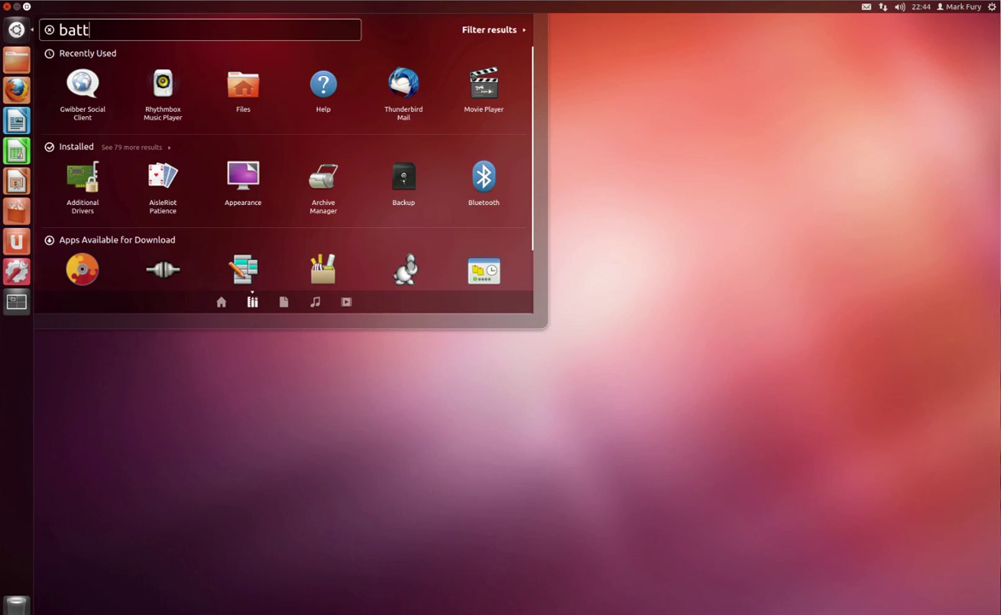
pyautogui.write('le')
pyautogui.press('BackSpace')
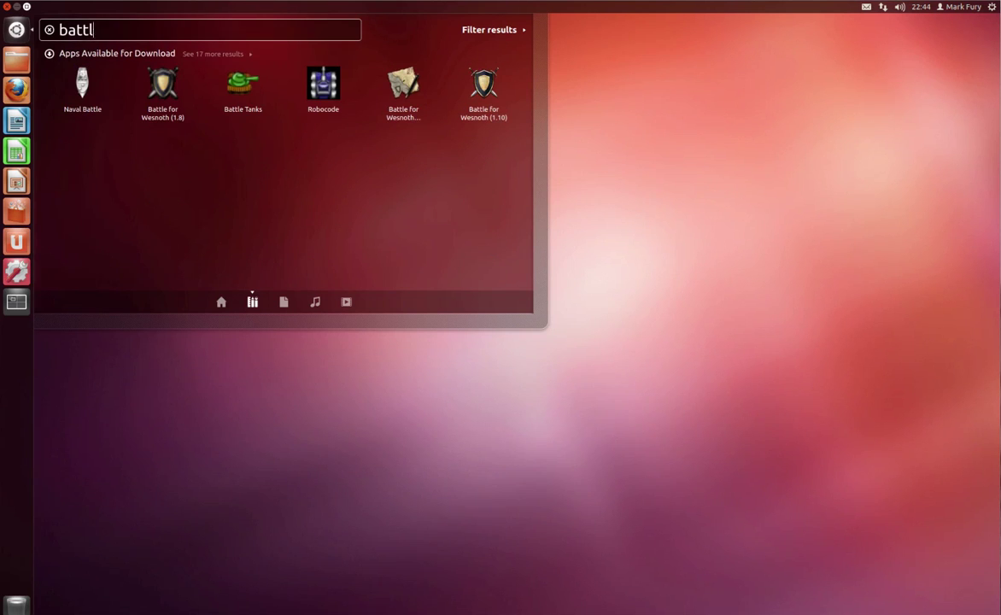
pyautogui.press('BackSpace')
pyautogui.press('BackSpace')
pyautogui.press('BackSpace')
pyautogui.press('BackSpace')
pyautogui.press('BackSpace')
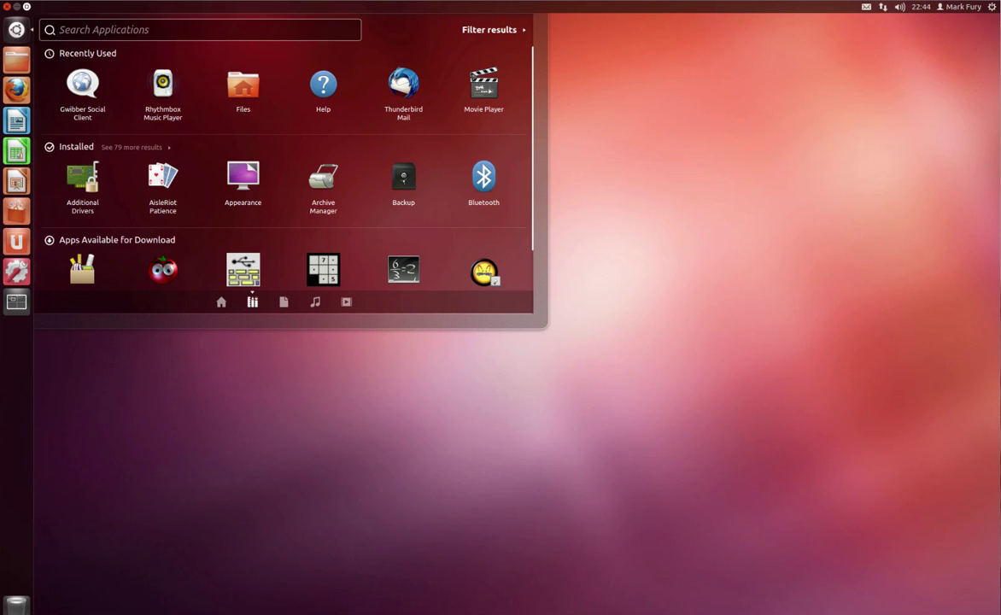
pyautogui.click(137, 147)
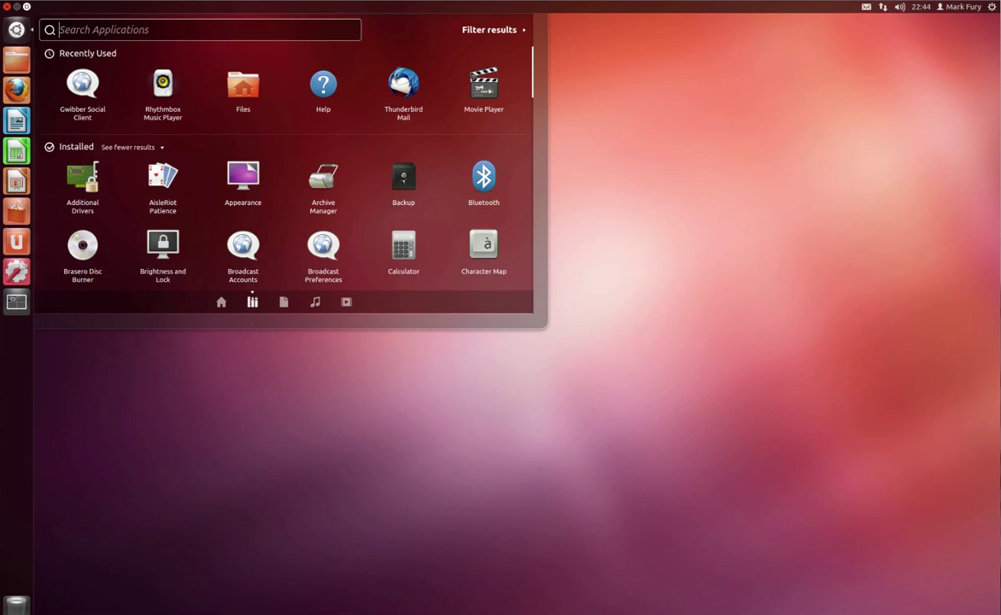
pyautogui.scroll(-3, 330, 222)
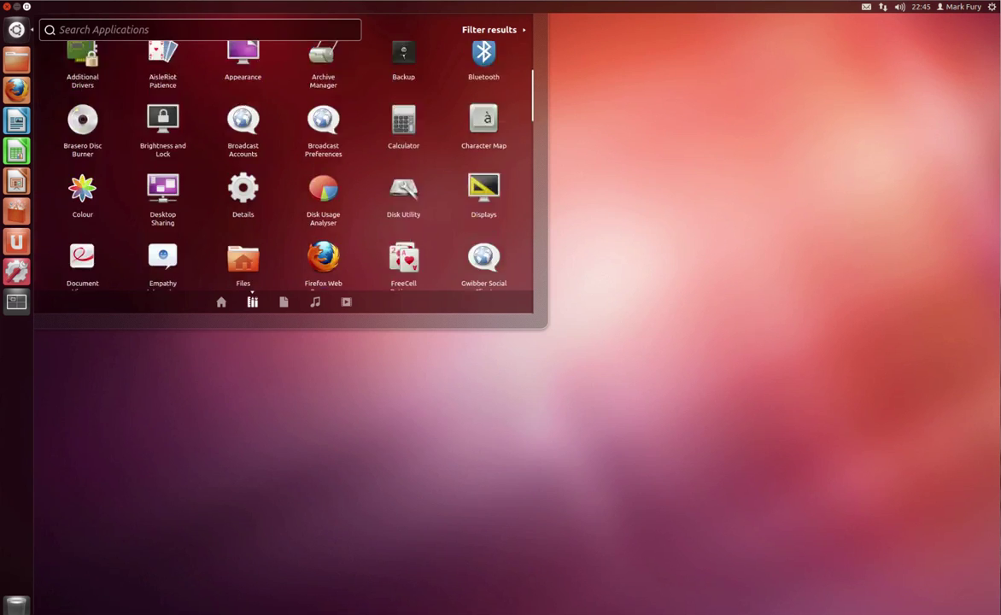
pyautogui.scroll(-15, 330, 222)
pyautogui.scroll(8, 331, 222)
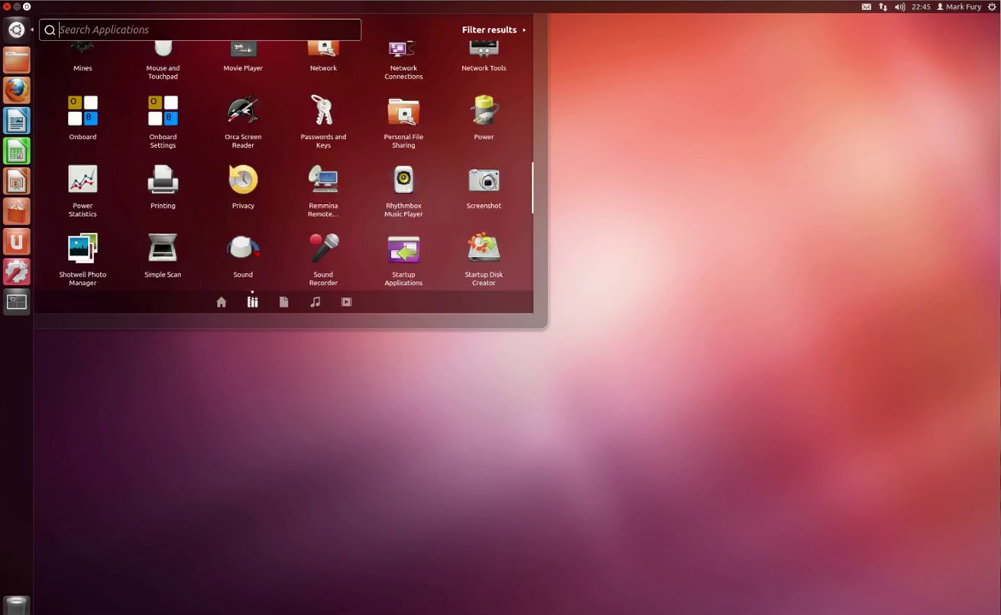
pyautogui.scroll(10, 331, 222)
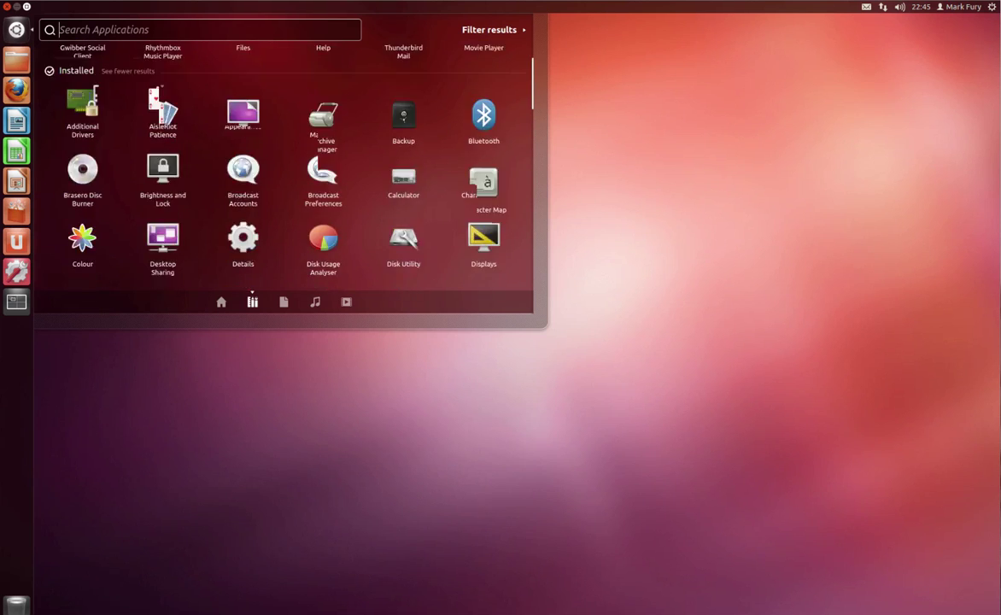
# Step: Open and close the Filter results panel, then switch to the Files & Folders lens
pyautogui.click(490, 30)
pyautogui.click(490, 30)
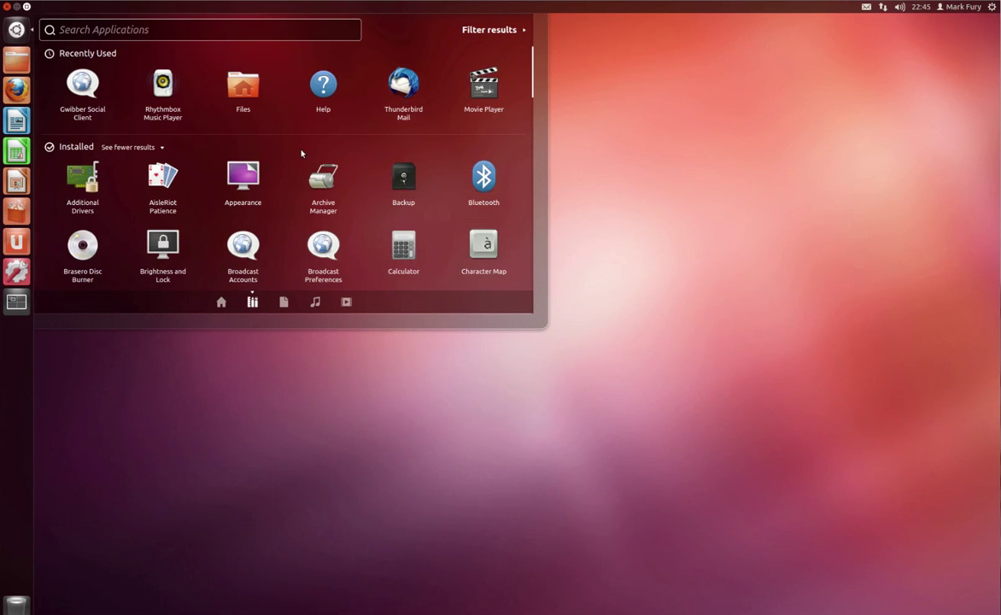
pyautogui.scroll(-15, 300, 153)
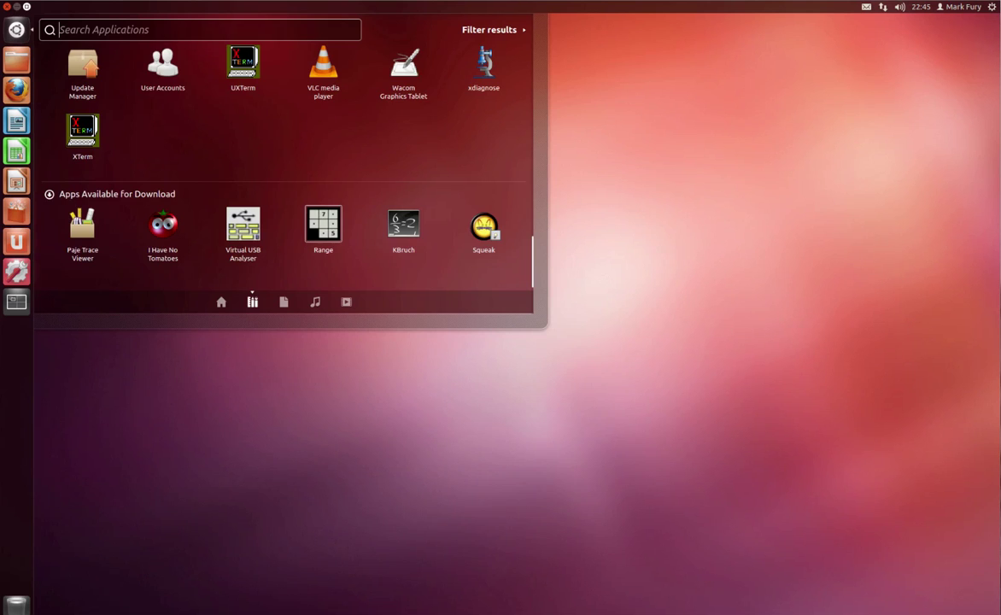
pyautogui.scroll(15, 282, 163)
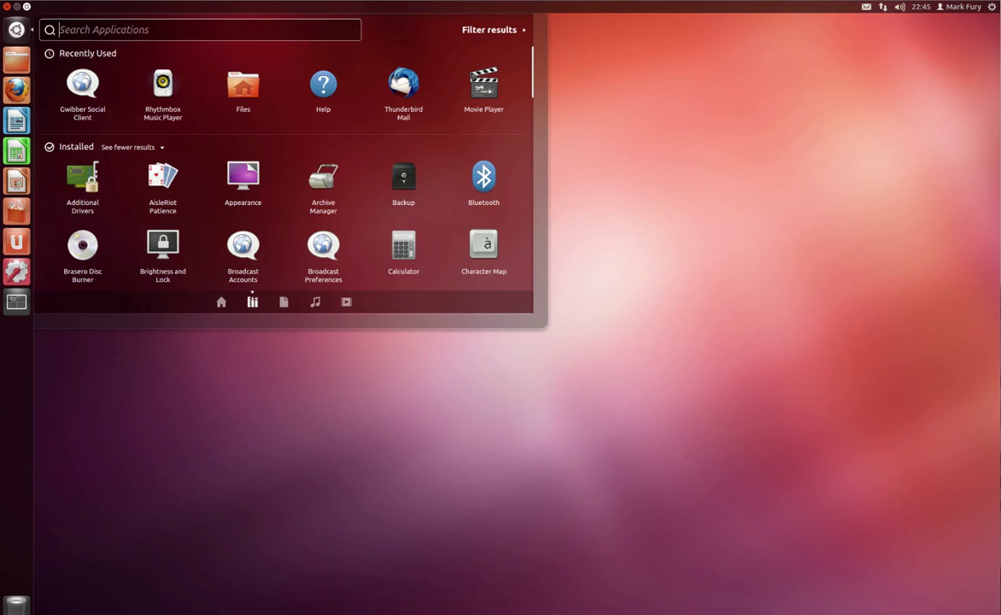
pyautogui.click(283, 301)
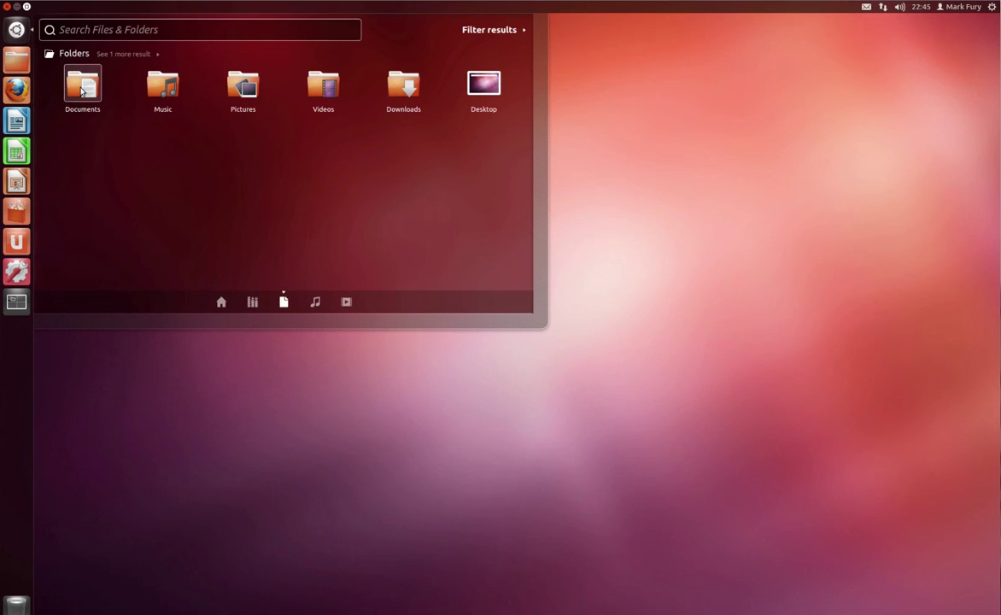
# Step: Switch the Dash to the Music lens, then to the Videos lens
pyautogui.click(316, 304)
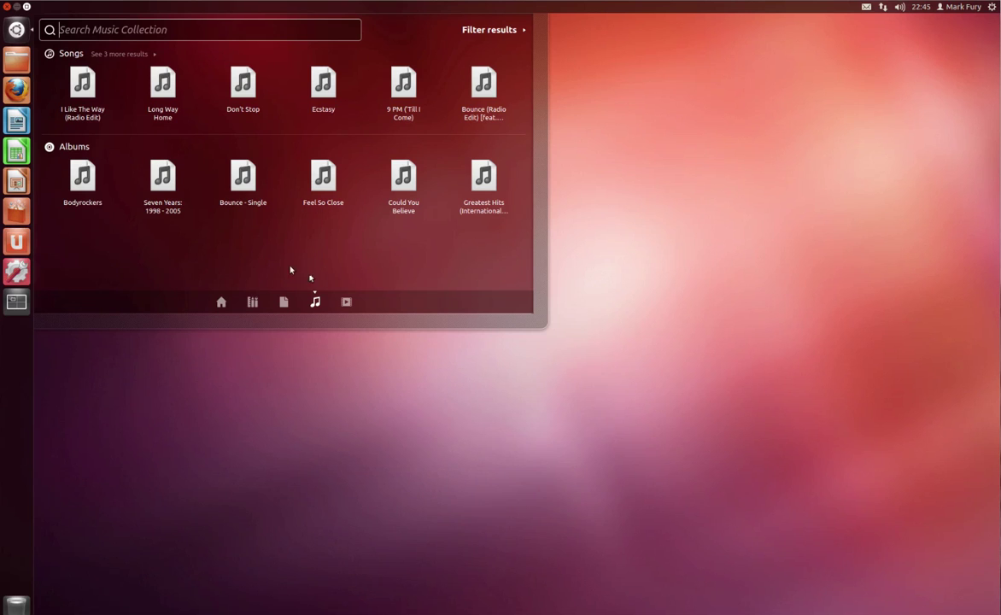
pyautogui.click(344, 301)
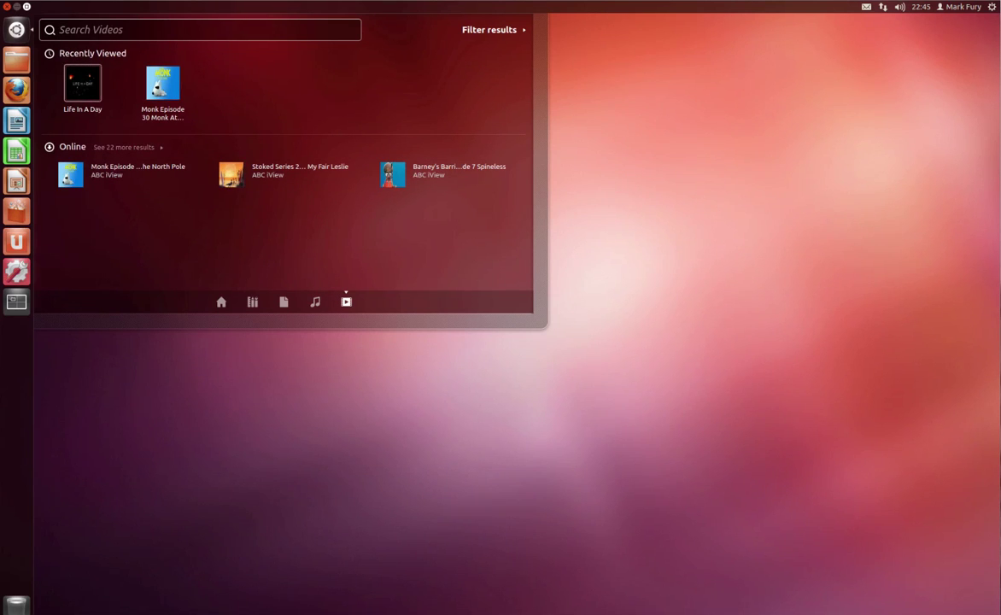
# Step: Expand the Videos lens to all 22 more online results and scroll through them
pyautogui.click(117, 147)
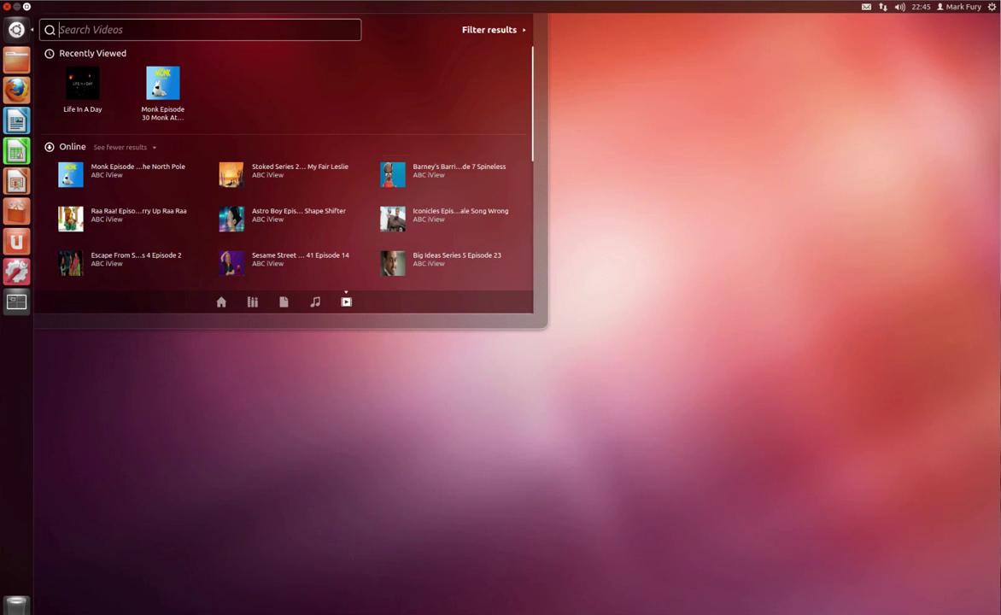
pyautogui.scroll(-6, 444, 150)
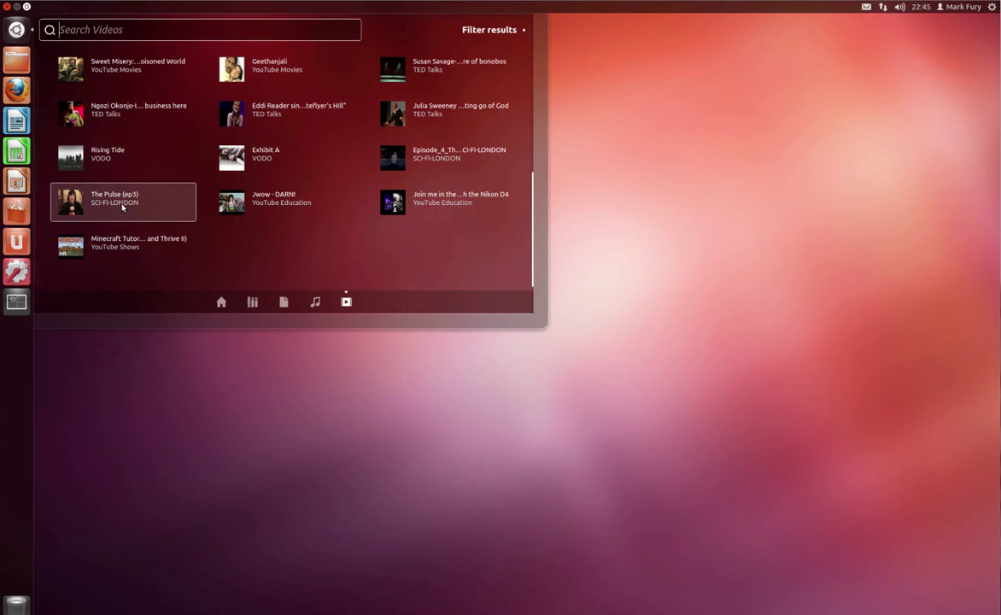
pyautogui.scroll(5, 125, 202)
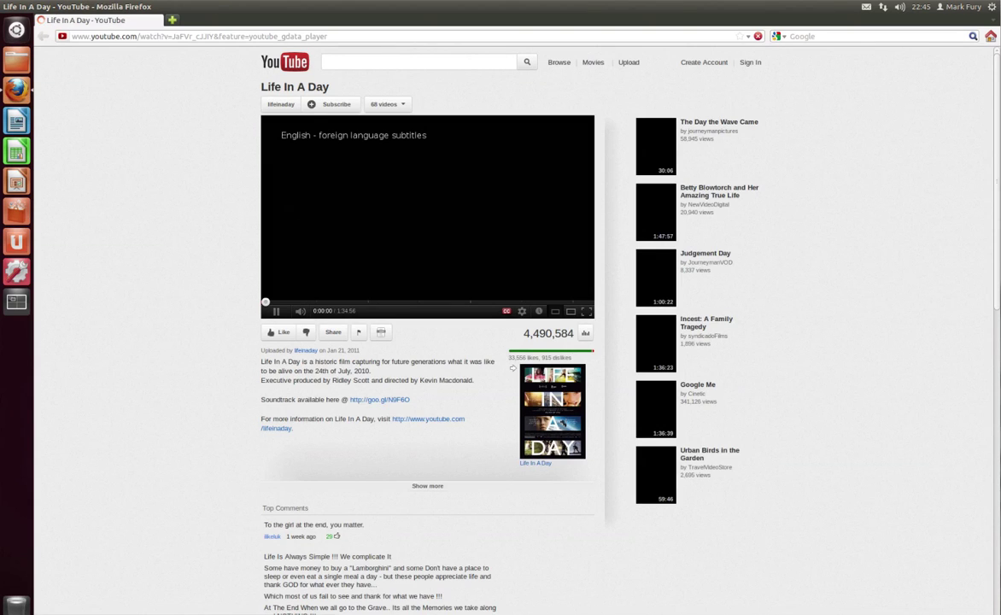
pyautogui.click(7, 6)
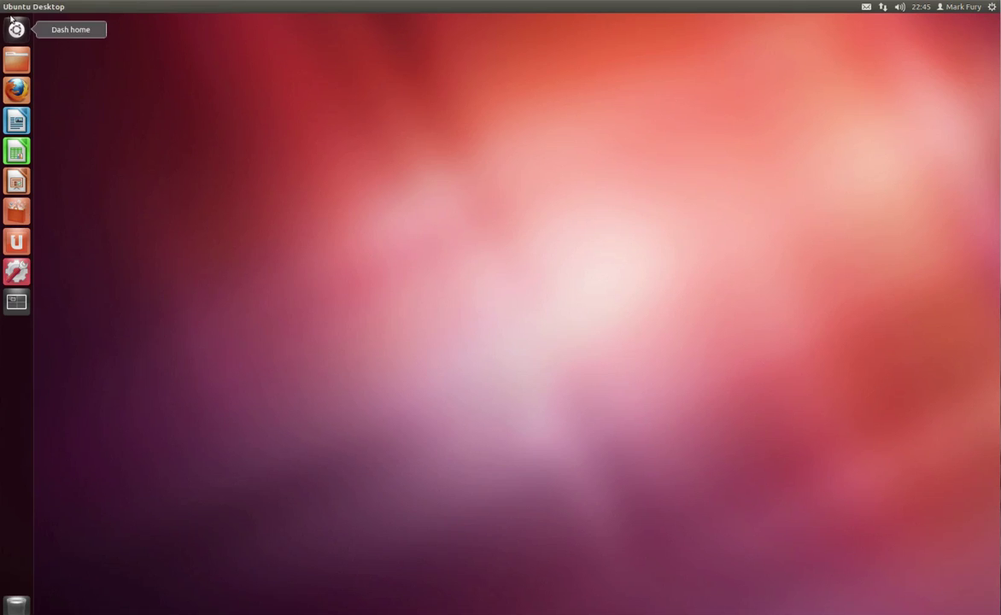
pyautogui.press('super')
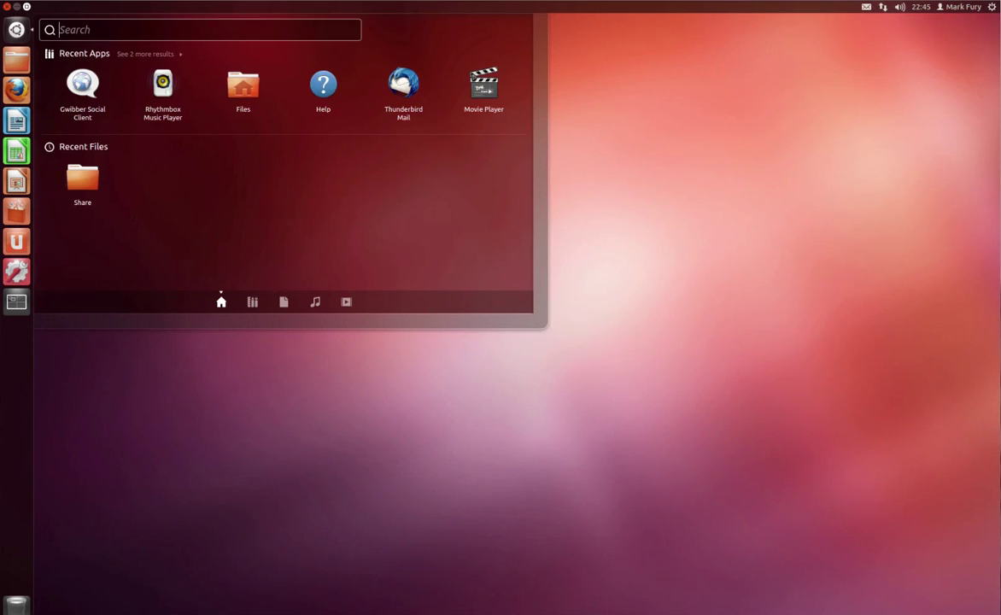
pyautogui.click(253, 304)
pyautogui.hotkey('ctrl', 'Tab')
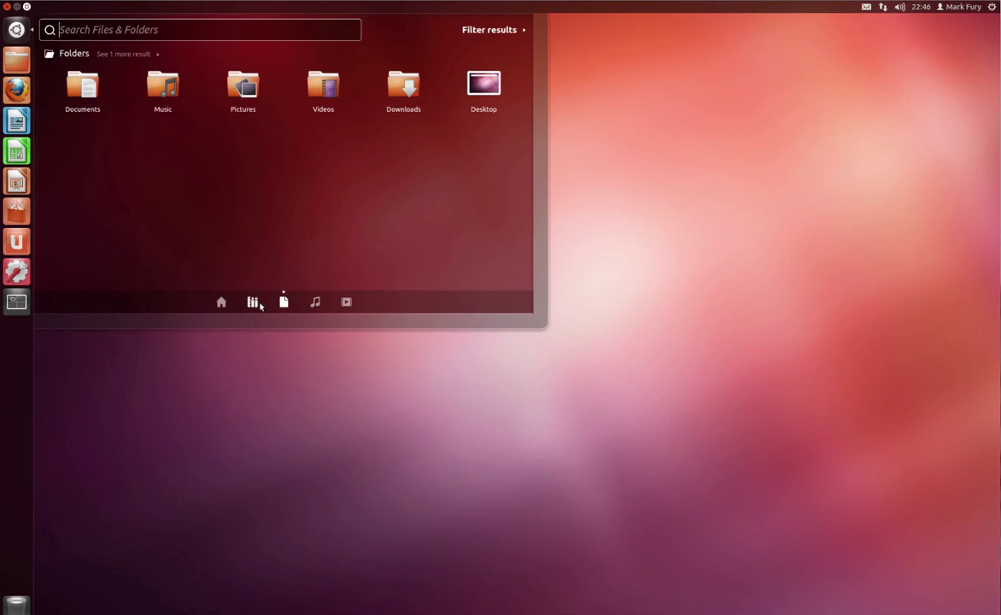
pyautogui.click(252, 303)
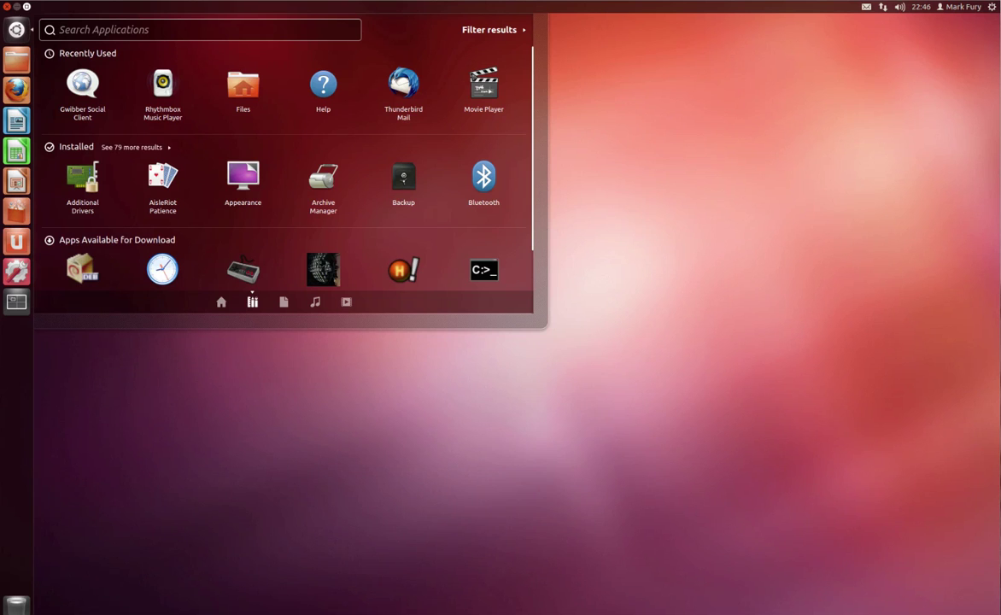
pyautogui.click(124, 147)
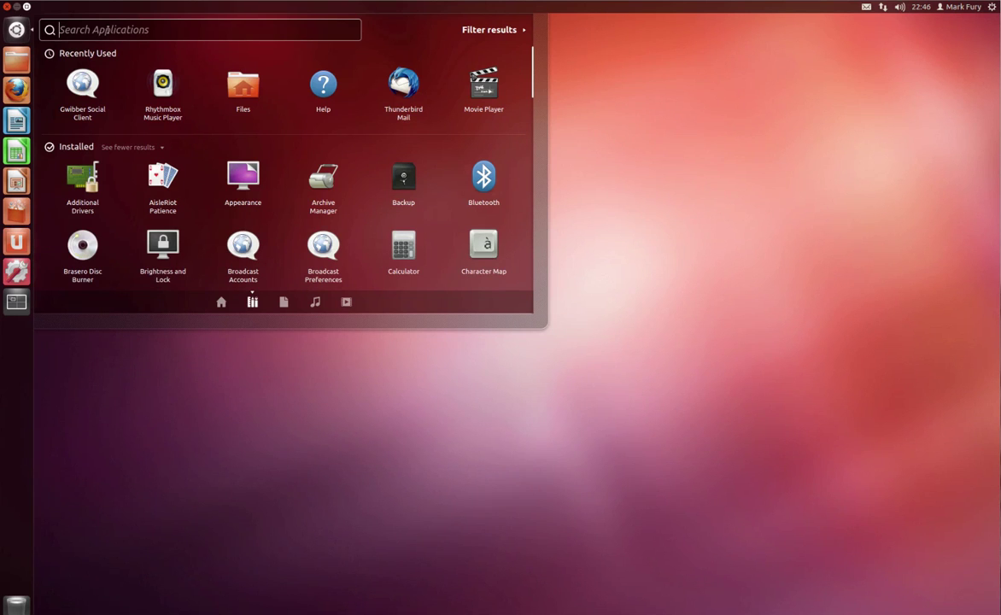
pyautogui.click(26, 6)
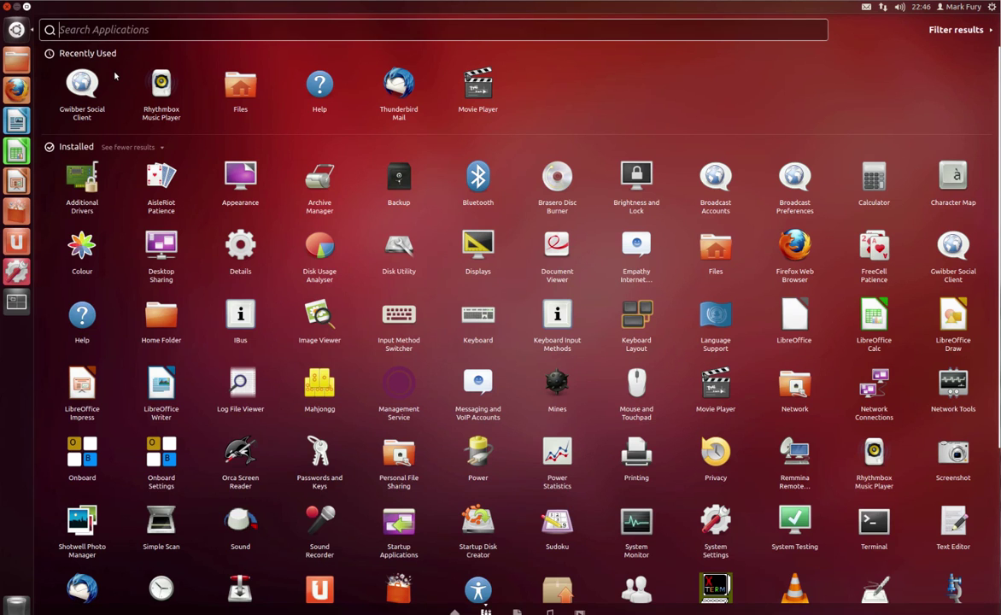
pyautogui.click(160, 85)
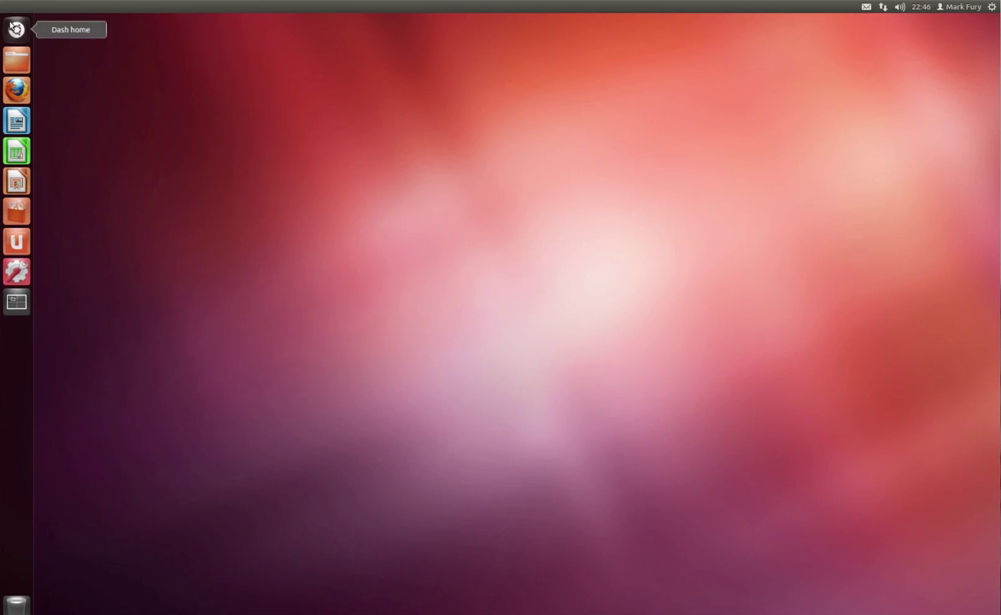
# Step: Launch Rhythmbox Music Player from the Dash's Recent Apps, then view the clock's calendar
pyautogui.click(16, 29)
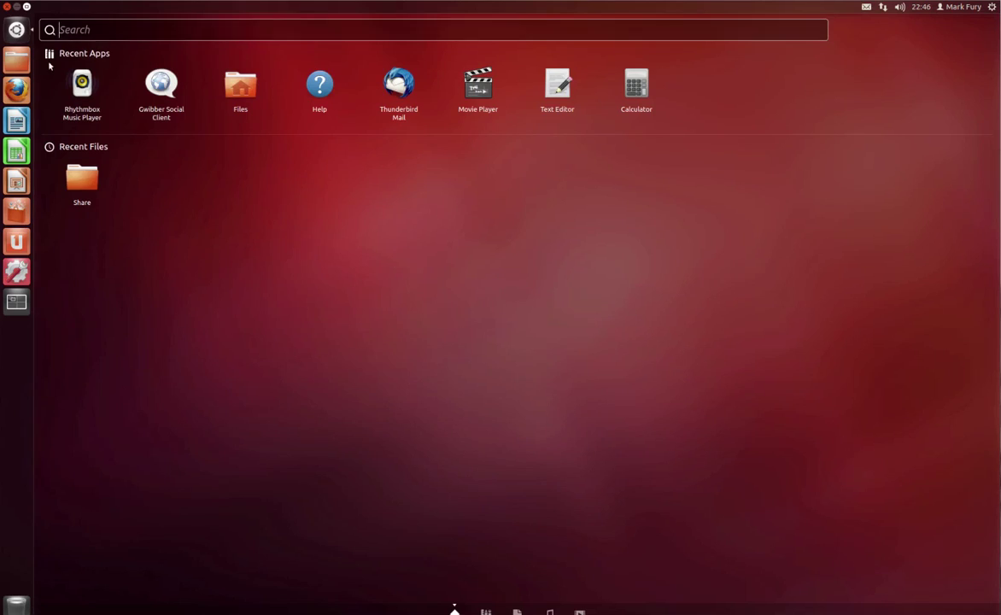
pyautogui.click(82, 86)
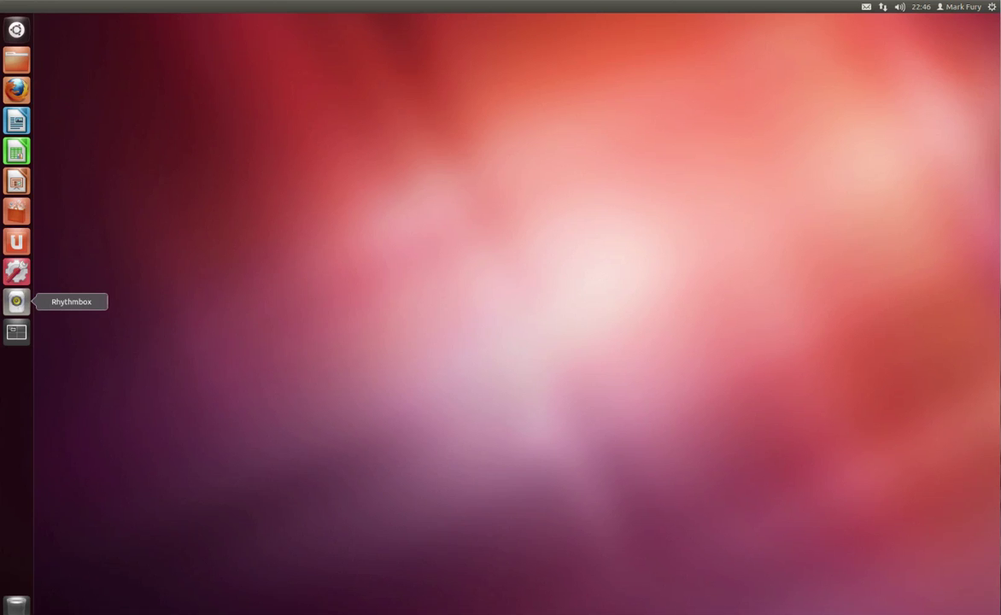
pyautogui.click(922, 8)
# Step: View the Play Queue and Music library, toggle the browser, and filter to Bodyrockers, then All albums
pyautogui.moveTo(899, 9)
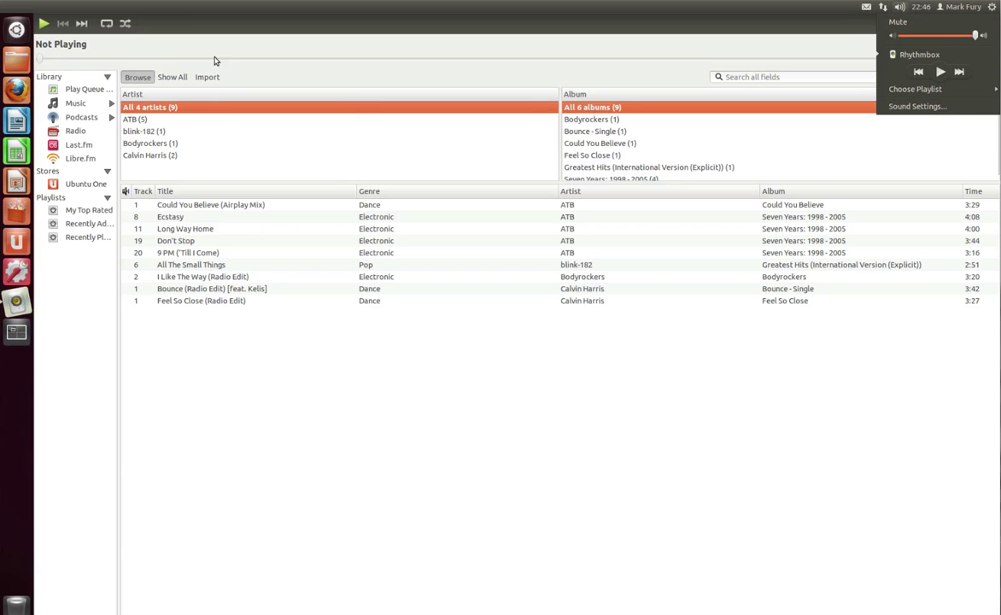
pyautogui.click(197, 53)
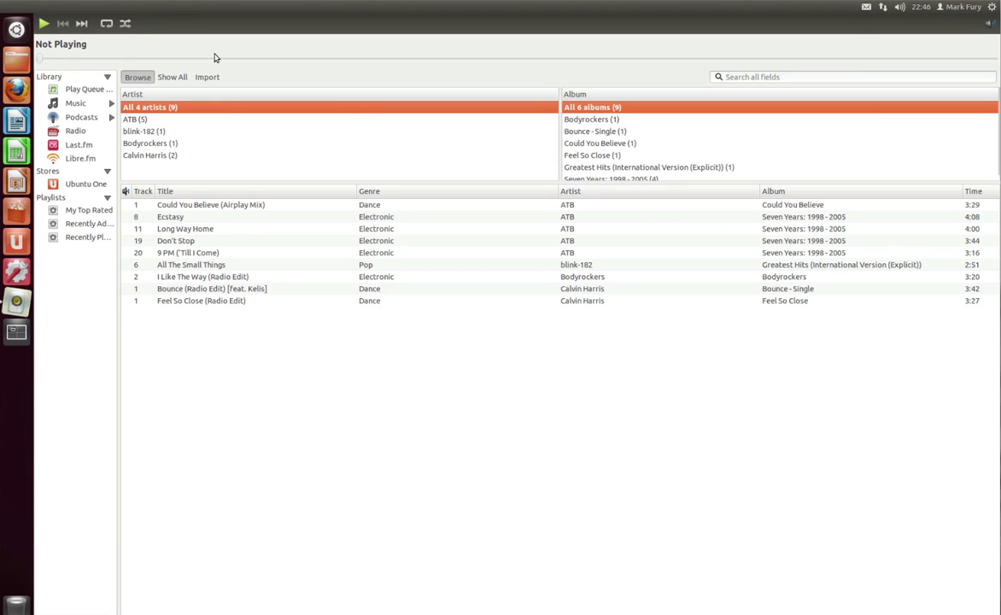
pyautogui.click(75, 90)
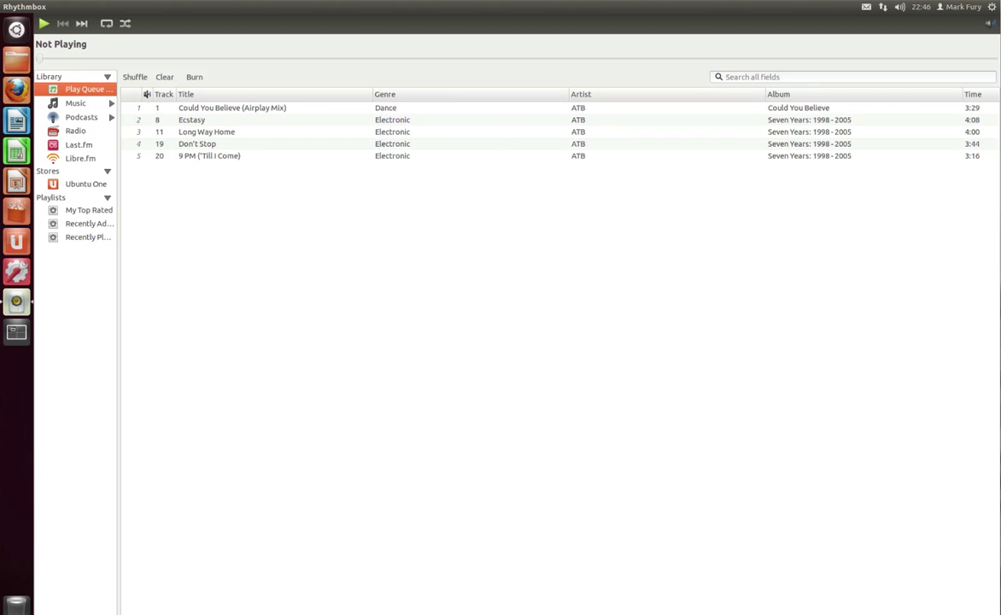
pyautogui.click(76, 105)
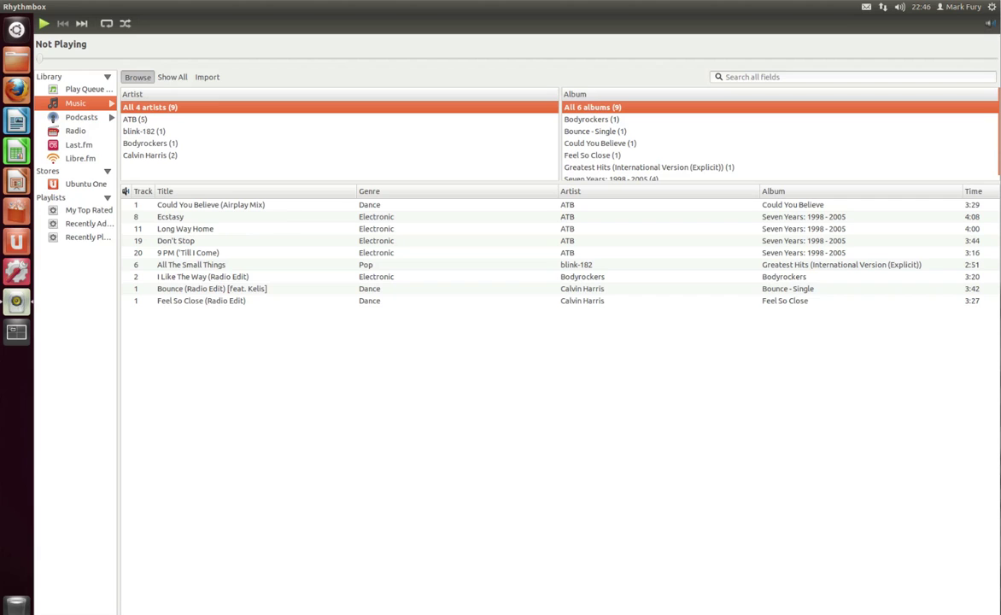
pyautogui.click(137, 77)
pyautogui.click(138, 76)
pyautogui.click(595, 119)
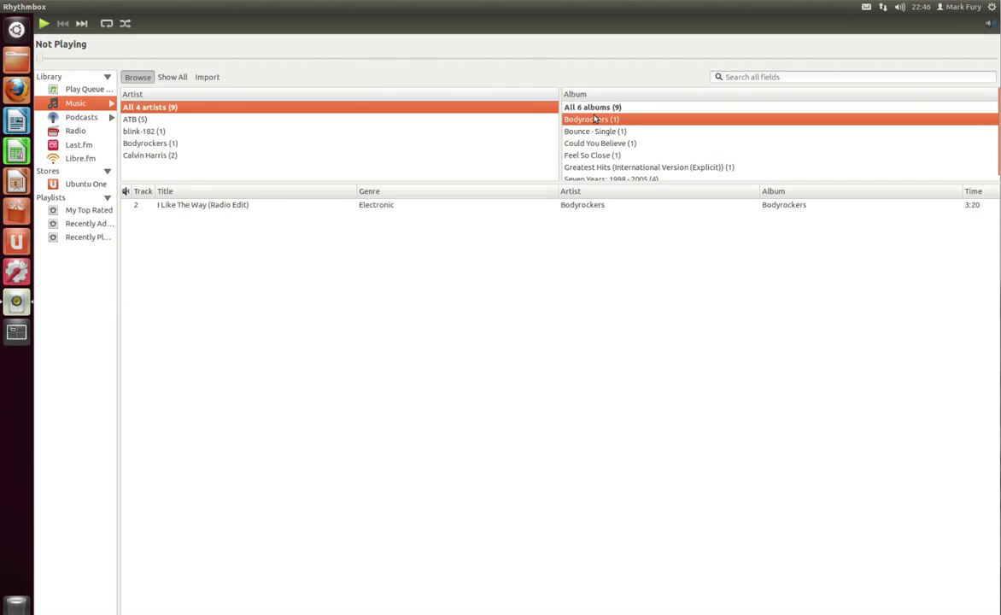
pyautogui.click(595, 109)
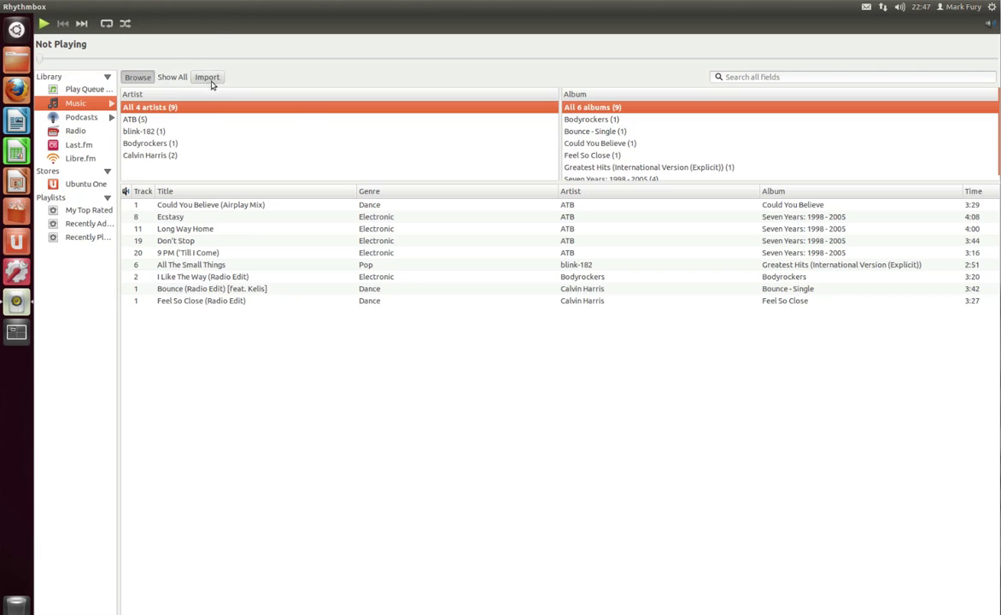
# Step: Check the View menu, then visit Podcasts, Radio, Last.fm, Libre.fm and the Ubuntu One store
pyautogui.click(90, 6)
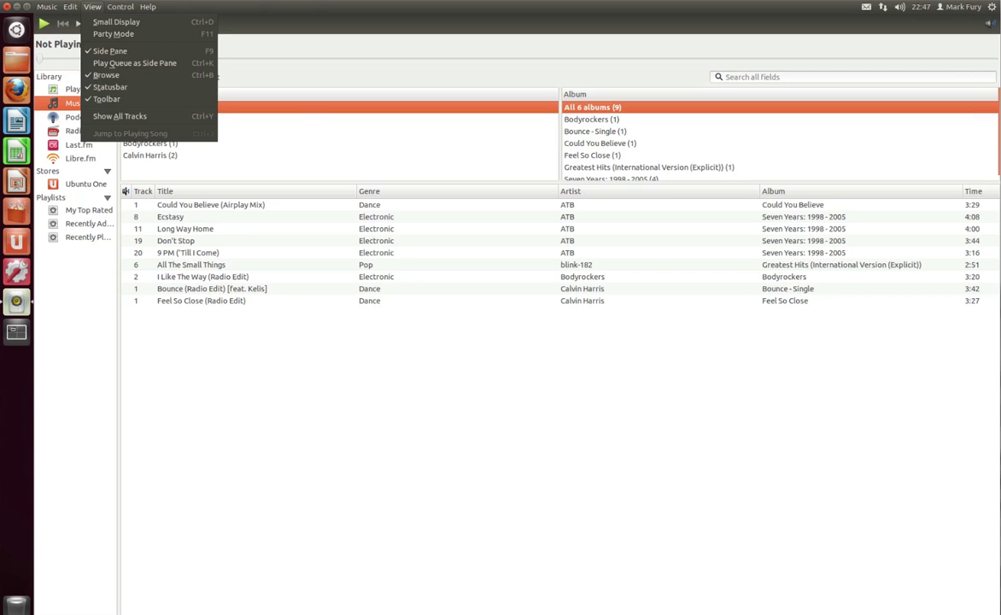
pyautogui.click(89, 8)
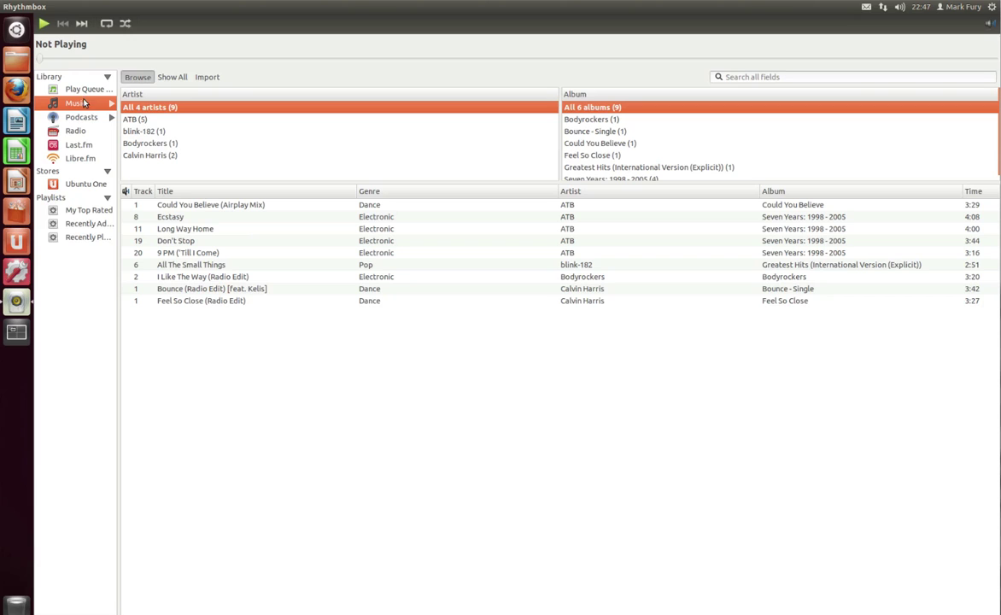
pyautogui.click(82, 117)
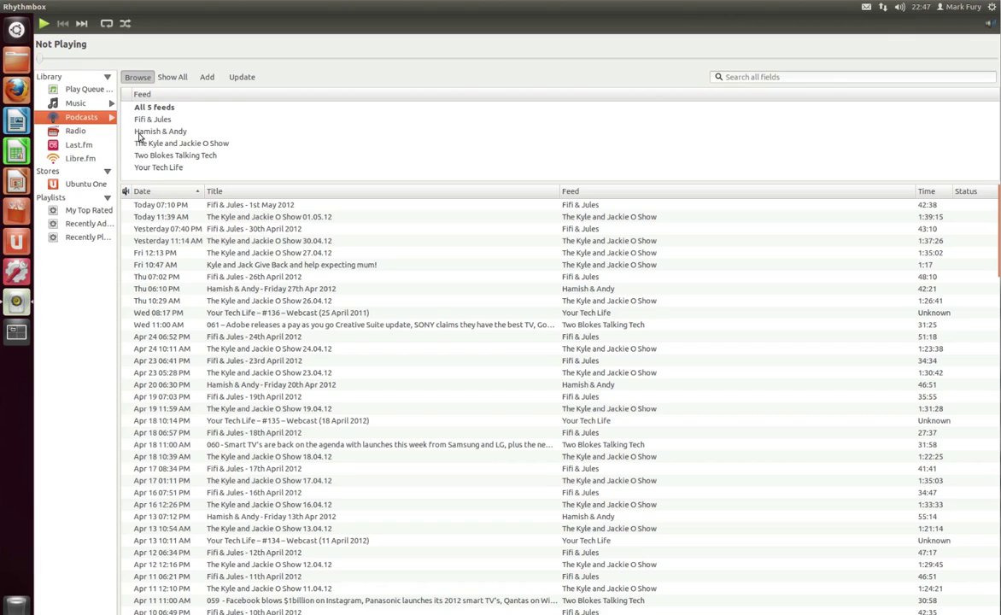
pyautogui.click(78, 133)
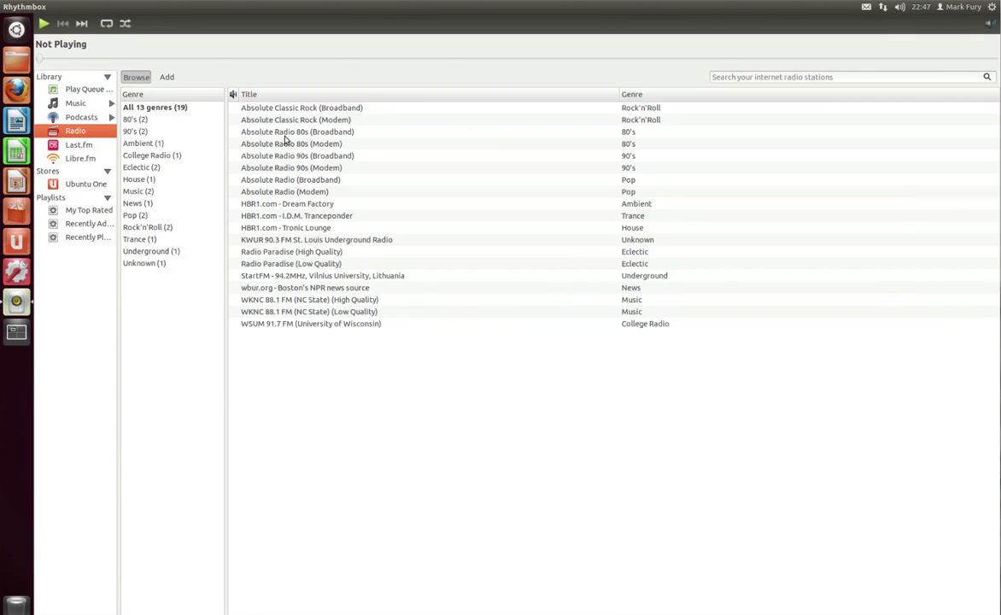
pyautogui.click(76, 144)
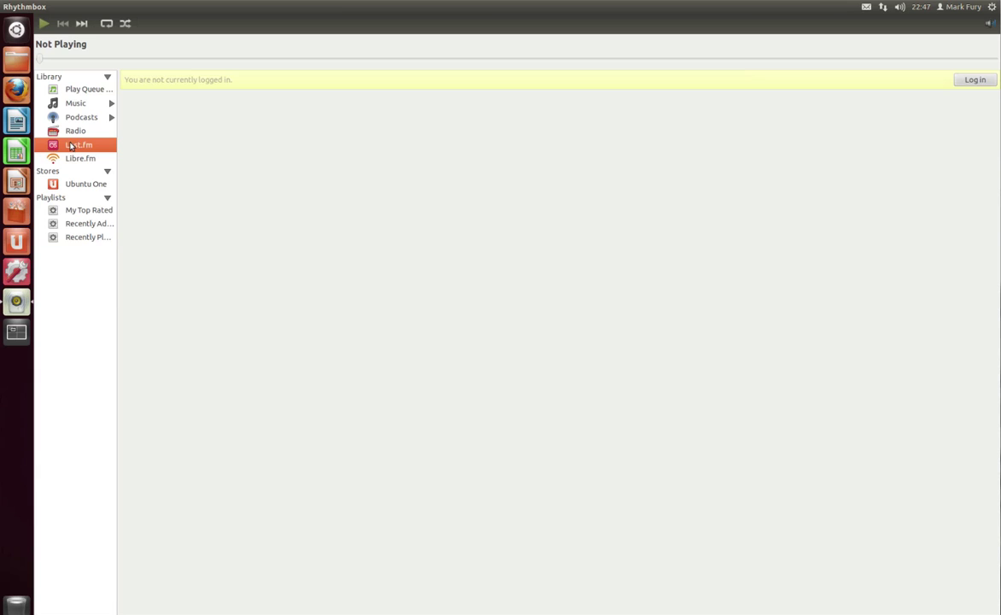
pyautogui.click(82, 160)
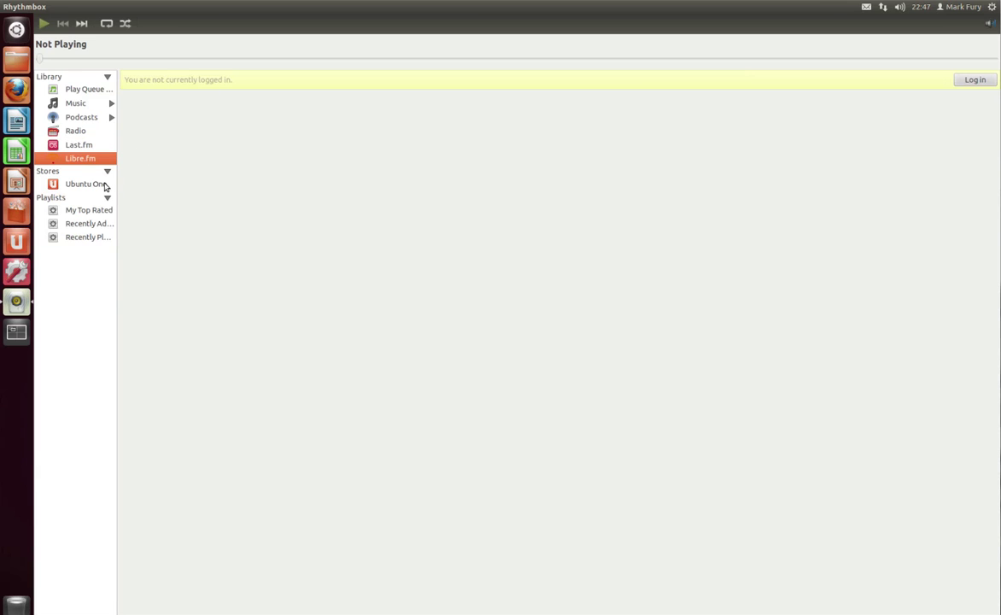
pyautogui.click(98, 185)
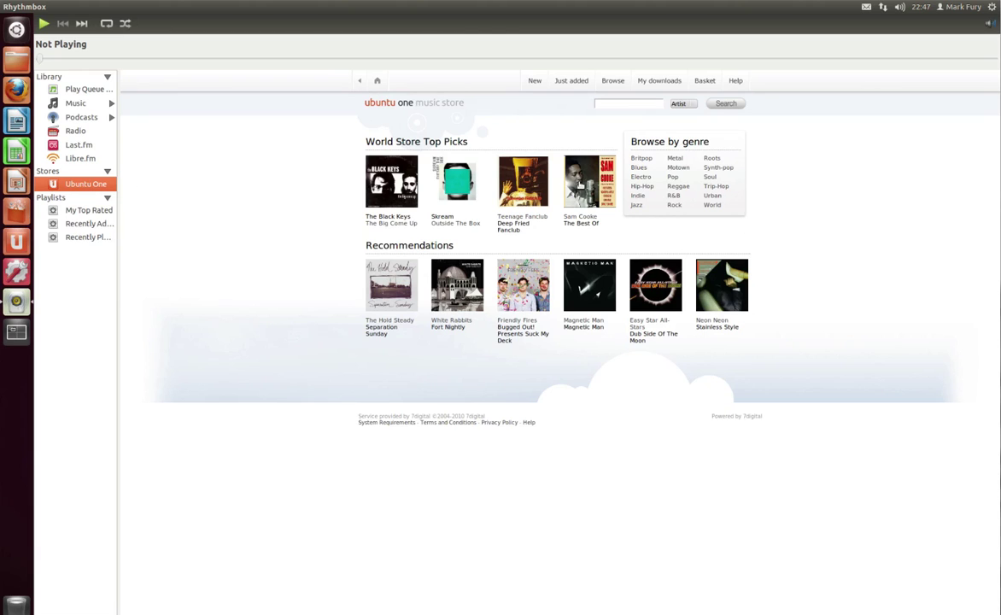
# Step: Follow a store link, then reload the Ubuntu One World Store Top Picks via the home button
pyautogui.click(531, 169)
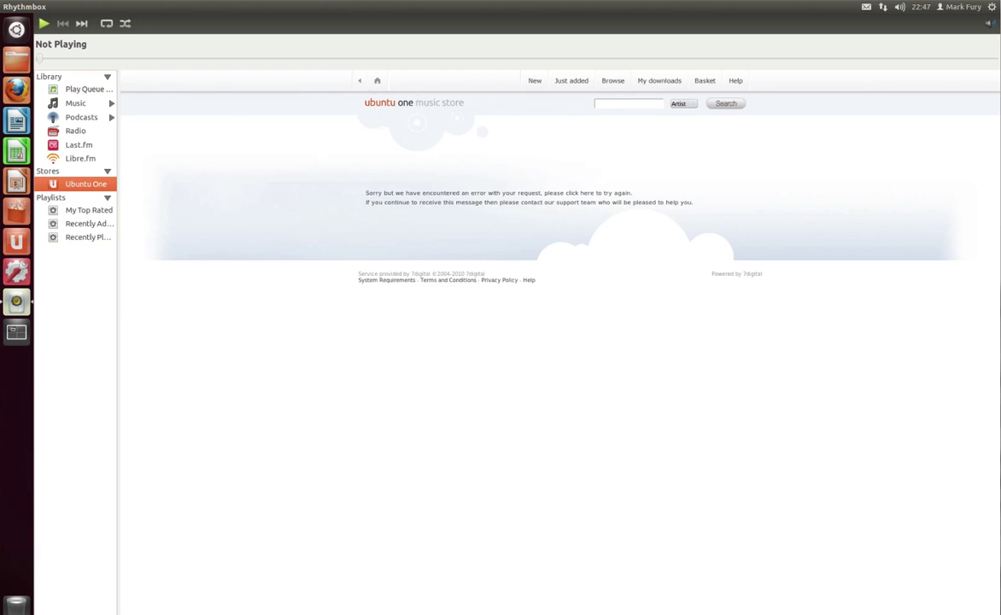
pyautogui.click(377, 80)
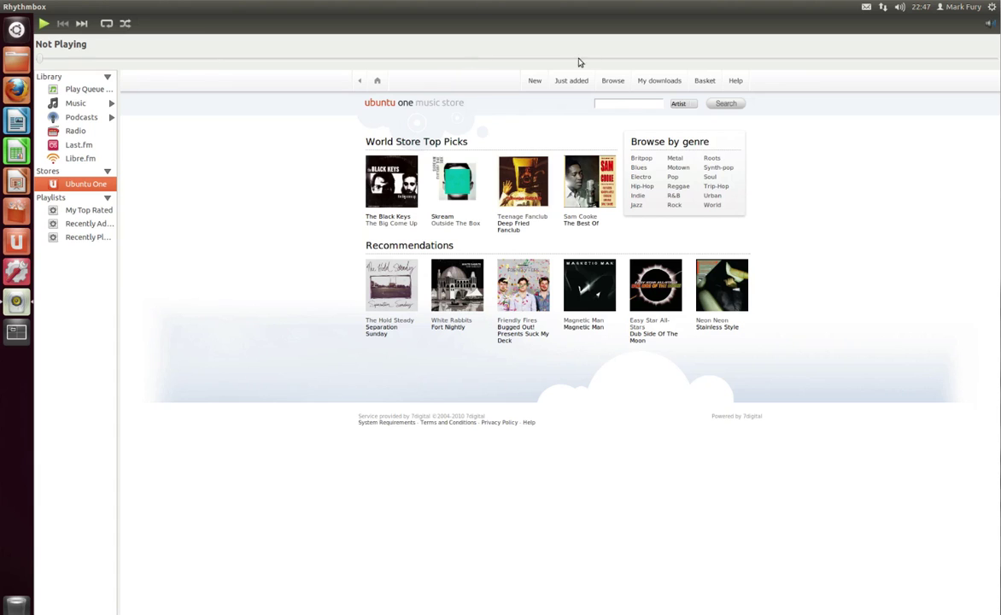
# Step: Close Rhythmbox, scroll through all 73 more installed apps in the Applications lens, then close the Dash
pyautogui.click(7, 7)
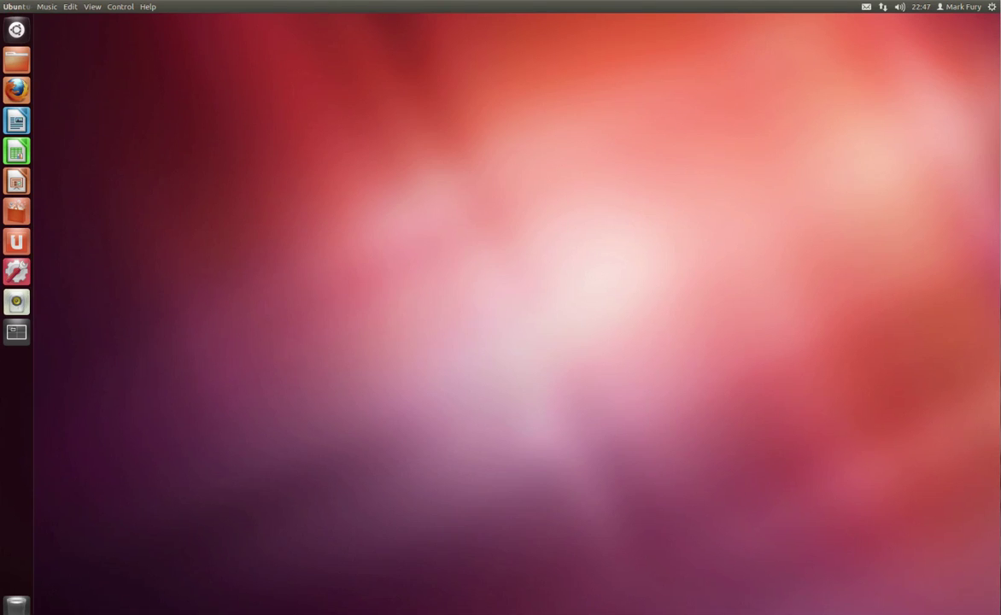
pyautogui.click(17, 29)
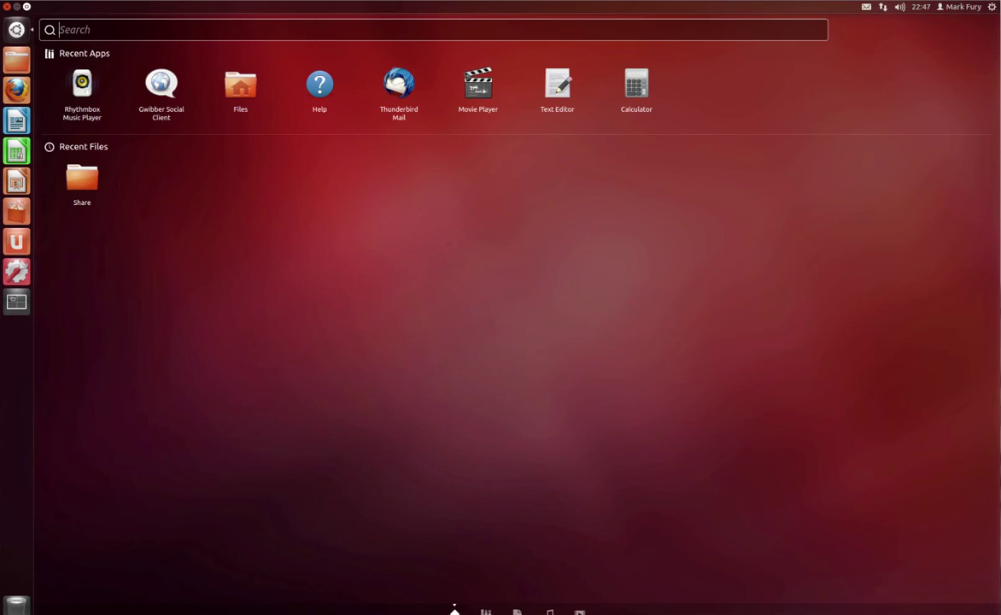
pyautogui.click(485, 612)
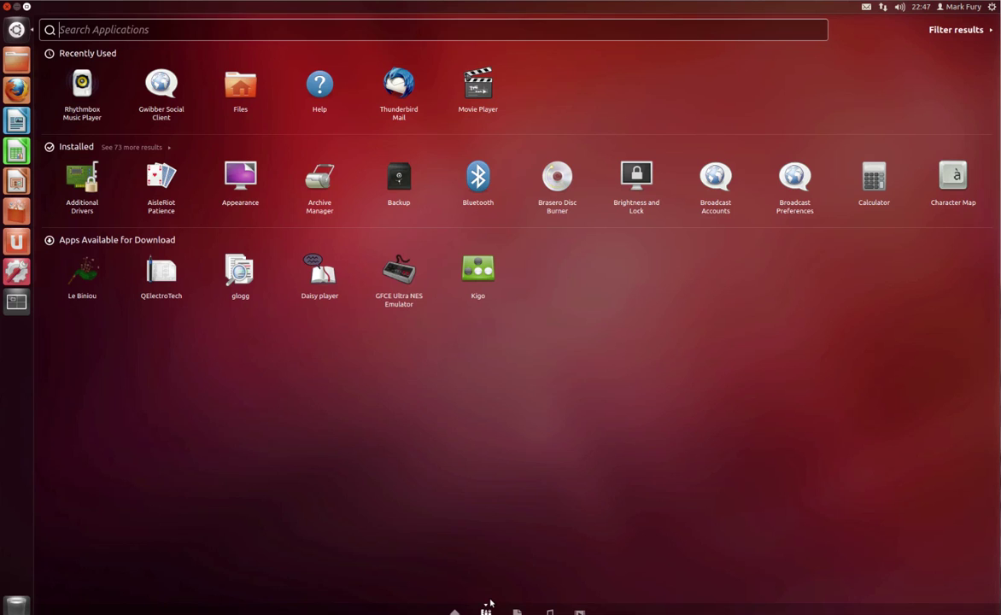
pyautogui.click(128, 147)
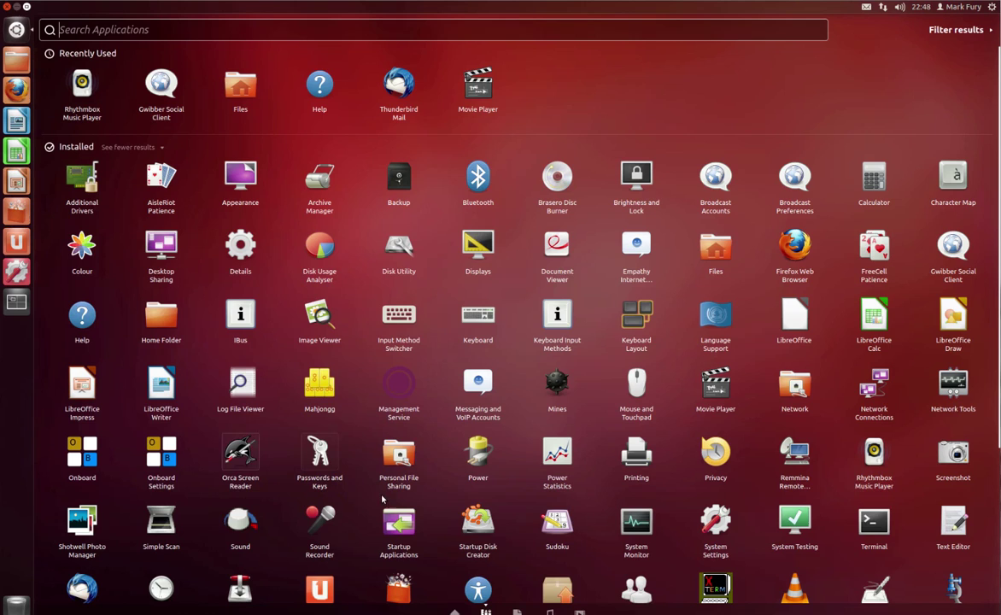
pyautogui.scroll(-3, 128, 444)
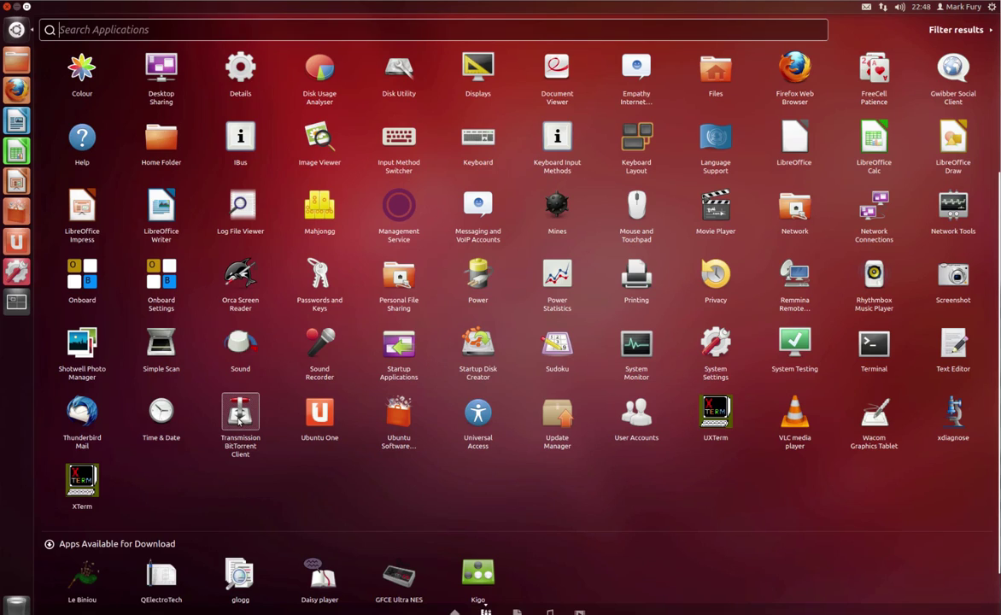
pyautogui.scroll(5, 527, 420)
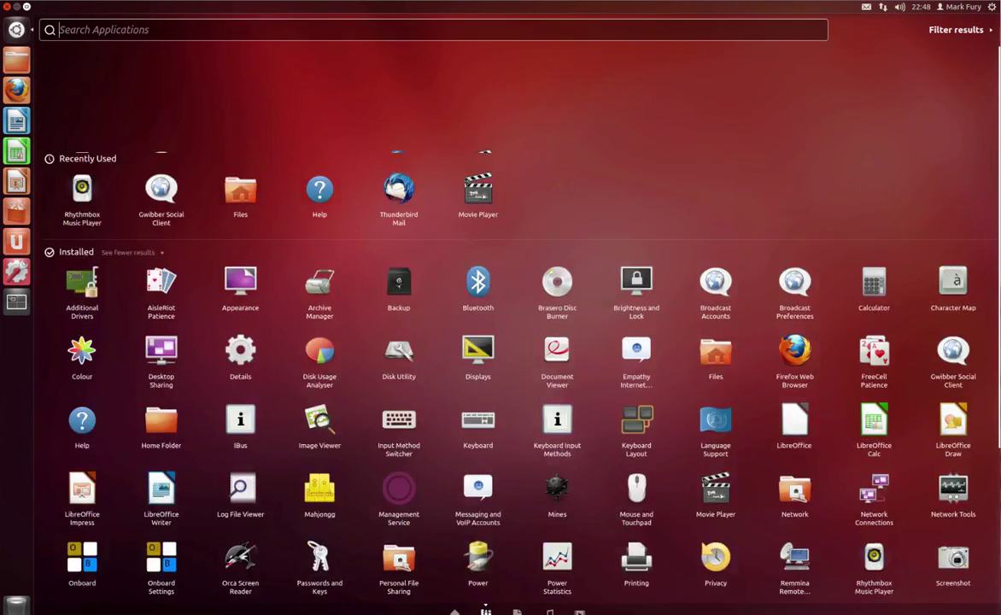
pyautogui.scroll(-5, 527, 341)
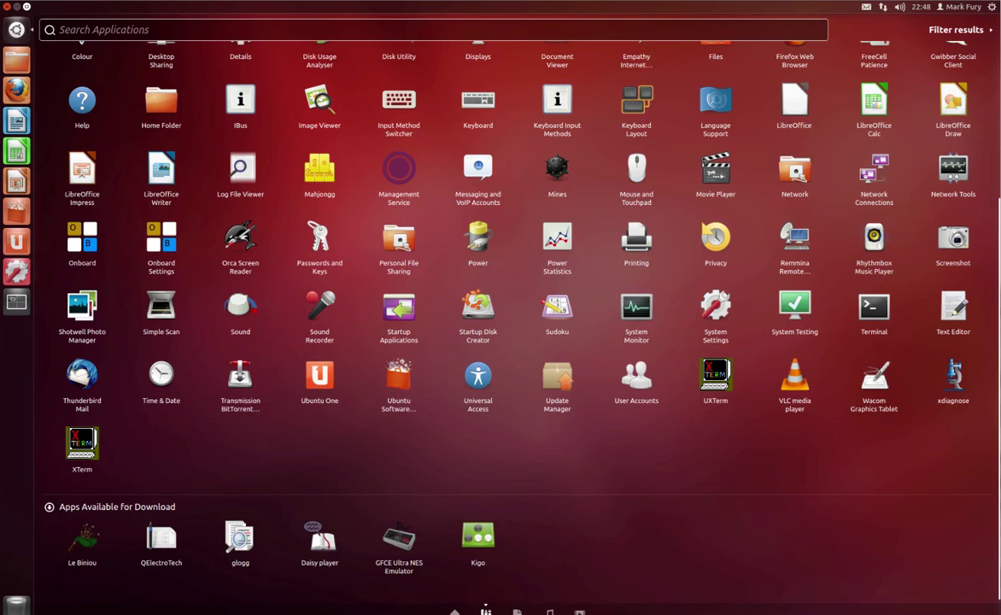
pyautogui.scroll(5, 524, 424)
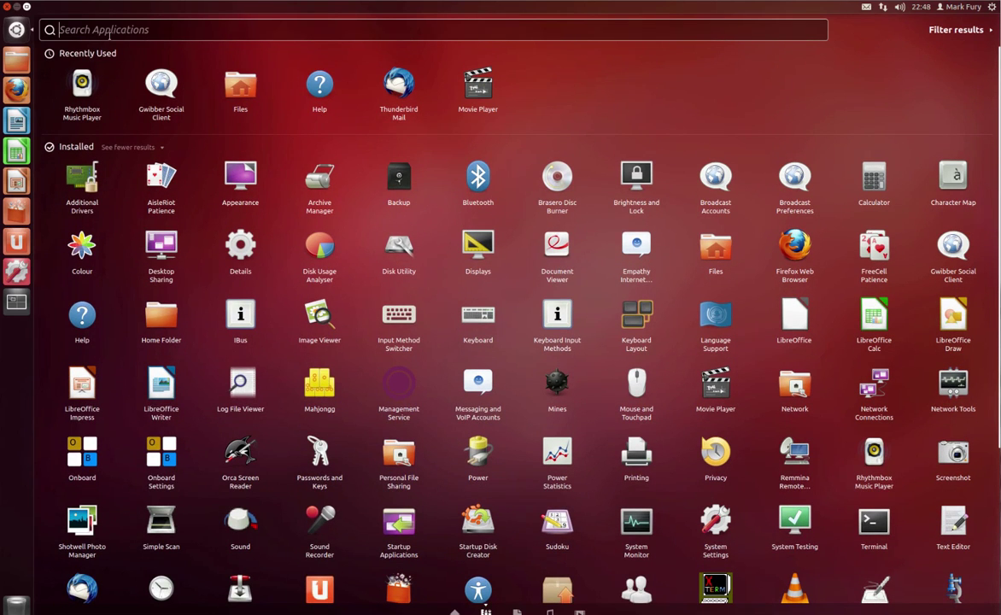
pyautogui.click(16, 29)
pyautogui.moveTo(255, 190); pyautogui.dragTo(658, 475)
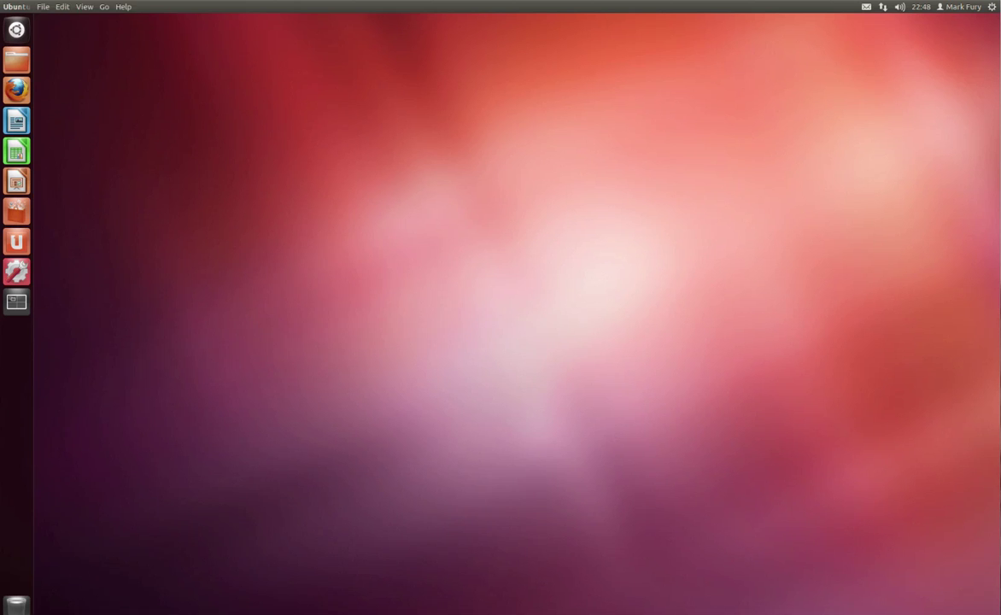
pyautogui.click(17, 29)
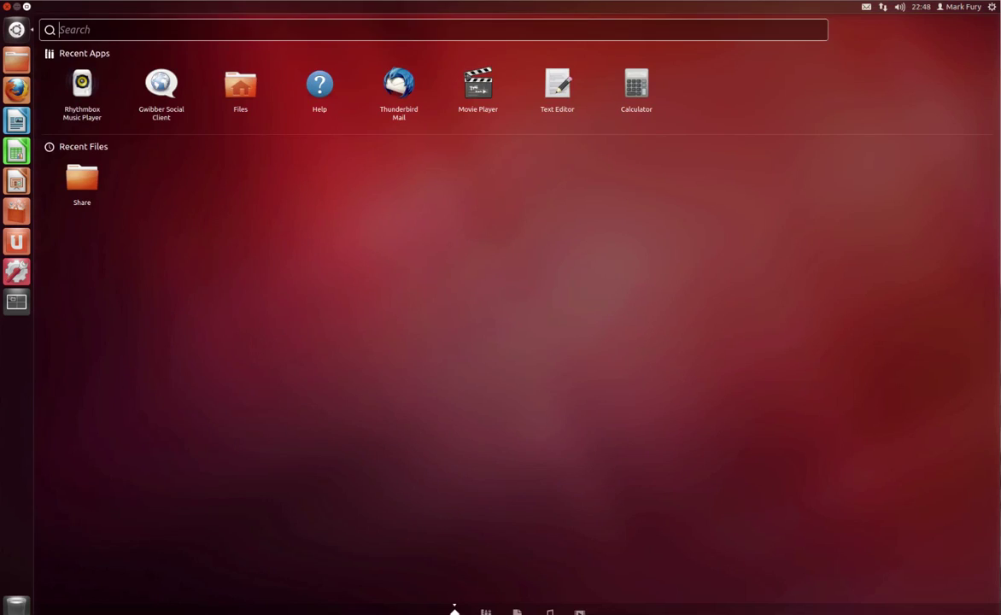
pyautogui.click(27, 7)
pyautogui.click(7, 6)
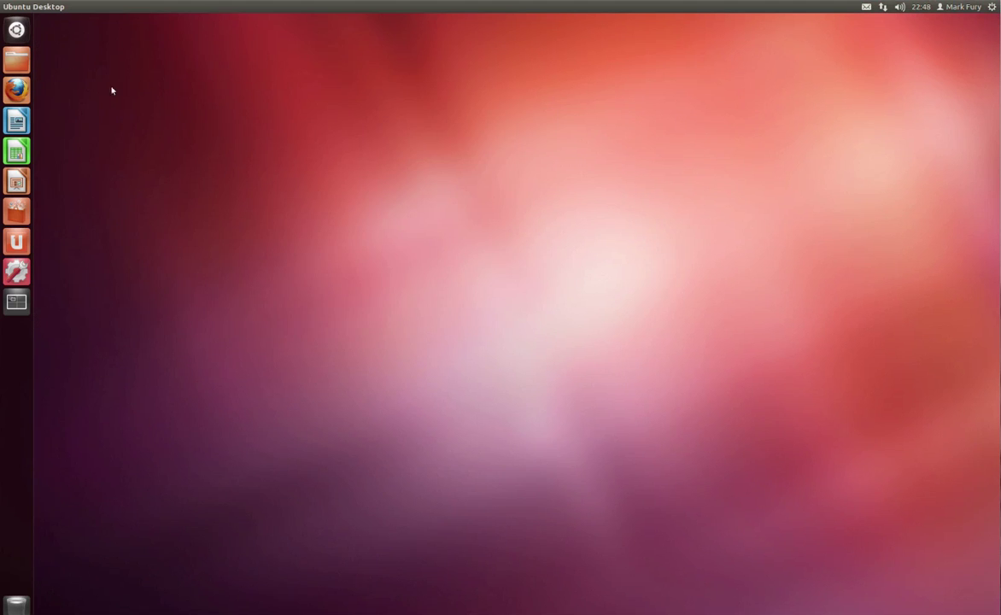
pyautogui.moveTo(295, 188); pyautogui.dragTo(376, 217)
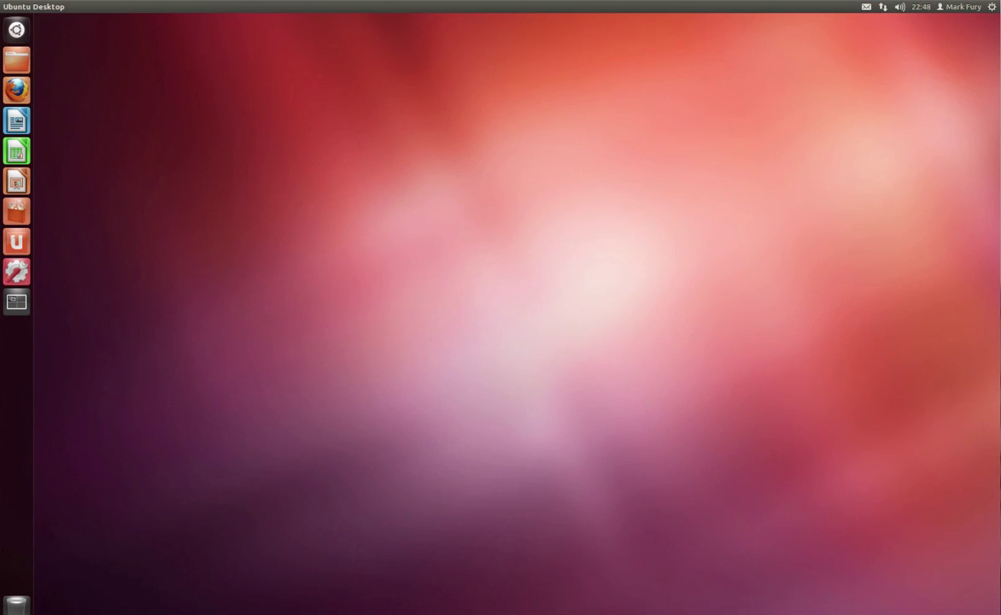